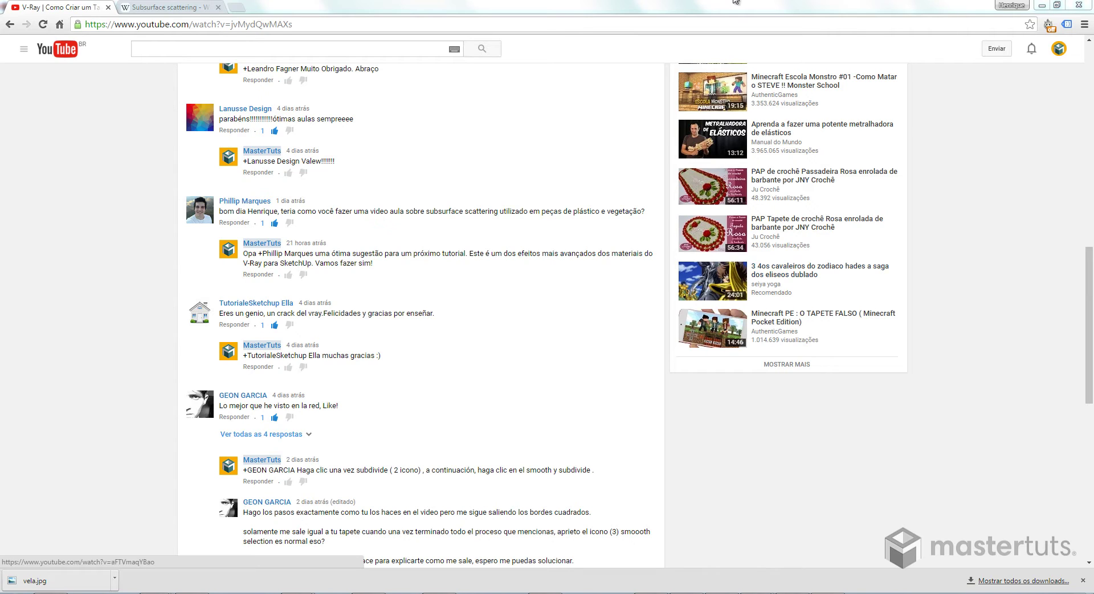
# - Read the Wikipedia 'Subsurface scattering' article, then go back to the SketchUp dragon render
pyautogui.click(165, 8)
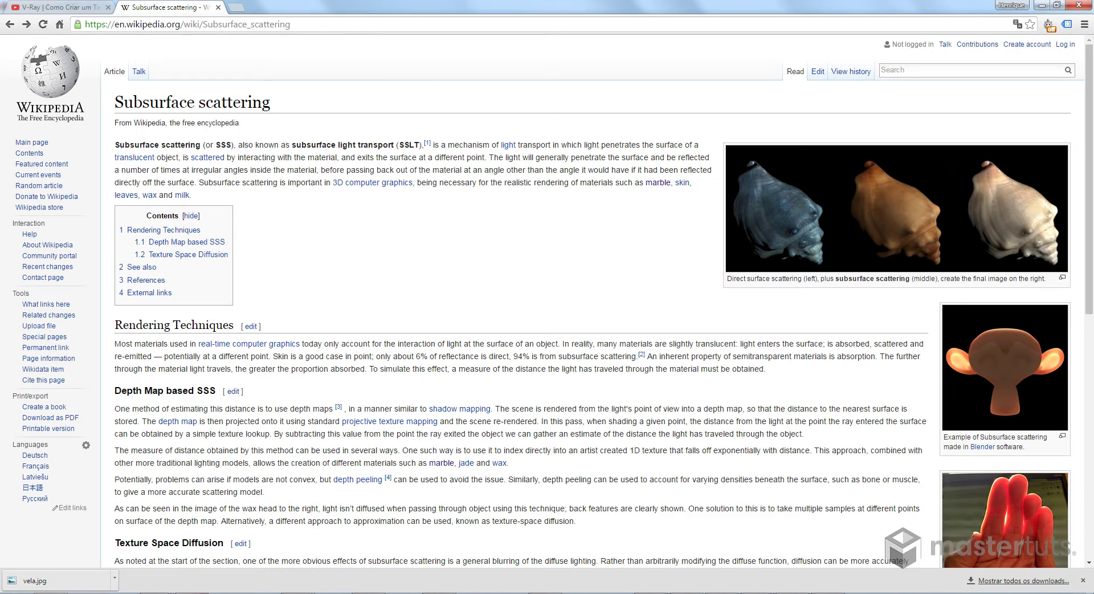
pyautogui.hotkey('alt', 'Tab')
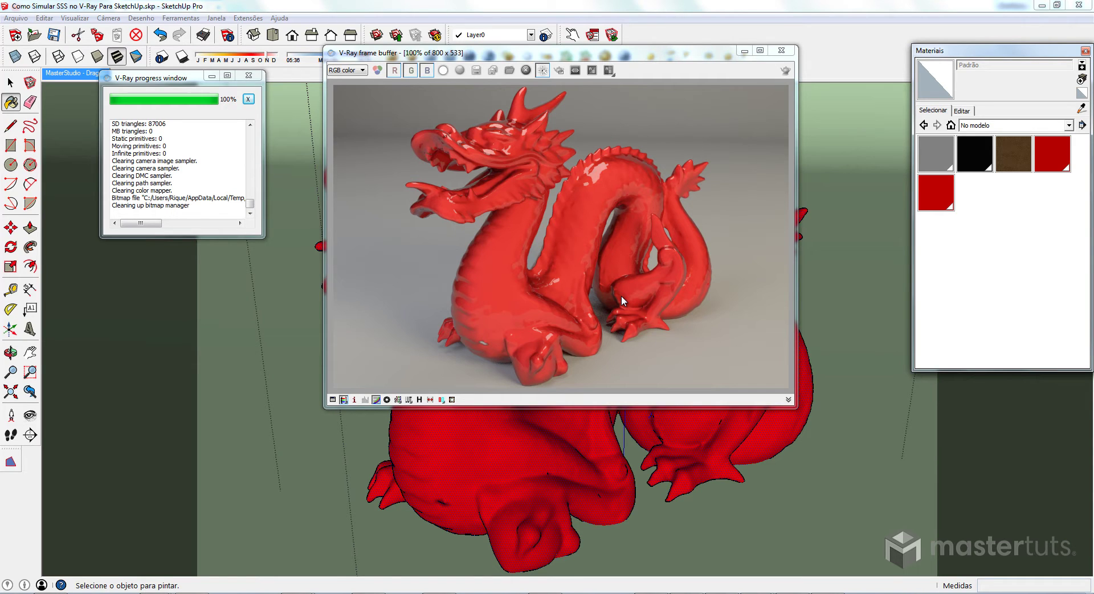
# - Create a new white material named 'Cera' and move the frame buffer window aside
pyautogui.click(1081, 92)
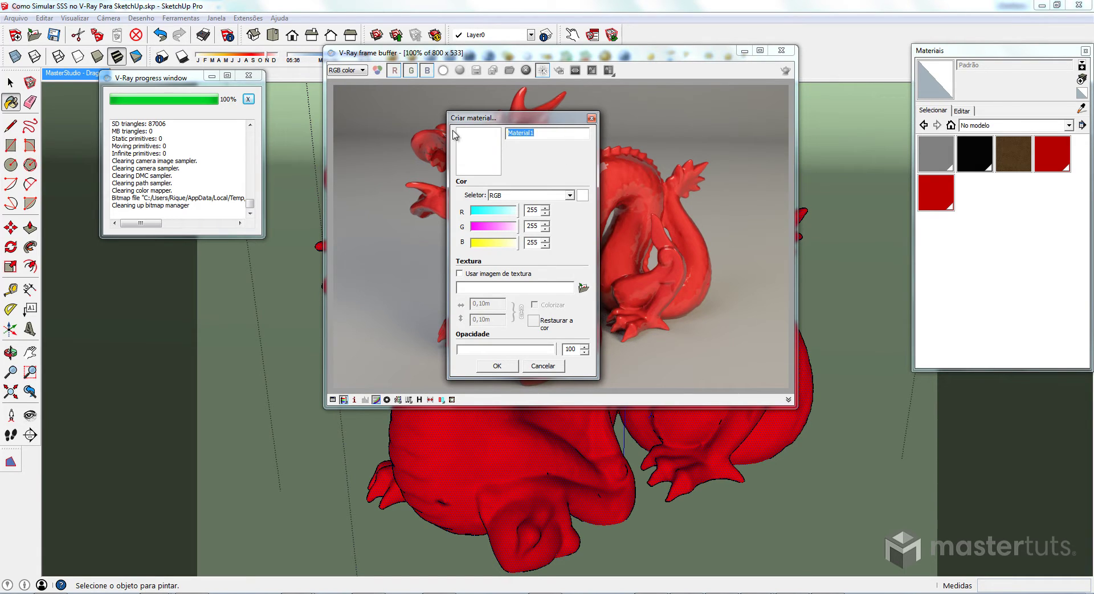
pyautogui.write('Cera')
pyautogui.click(509, 366)
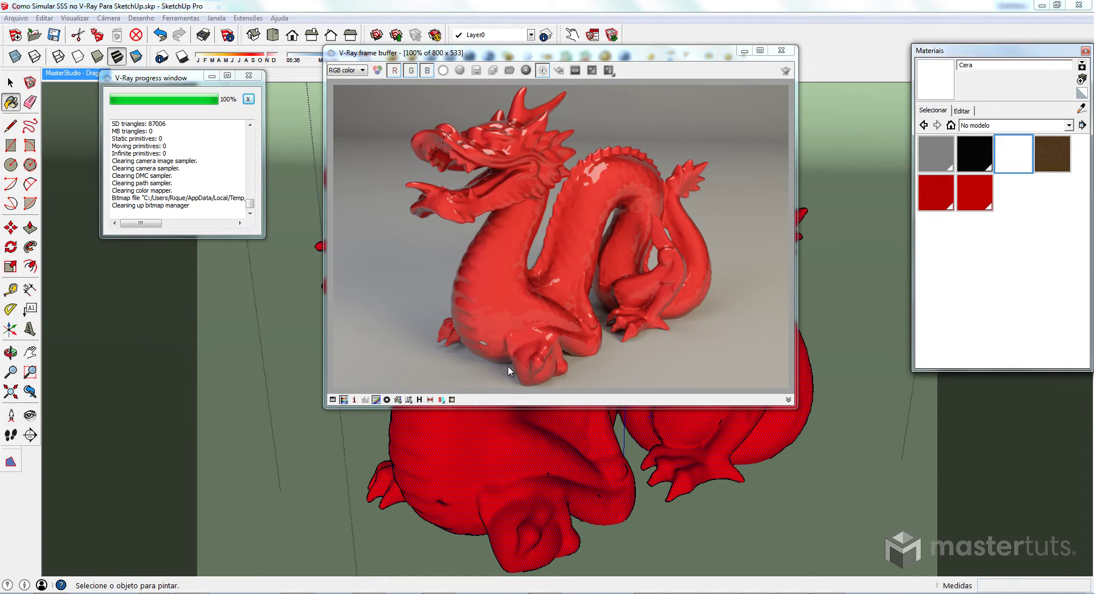
pyautogui.moveTo(403, 53); pyautogui.dragTo(410, 99)
# - In the V-Ray material editor, add a VRayBRDF layer to the Cera material
pyautogui.click(391, 56)
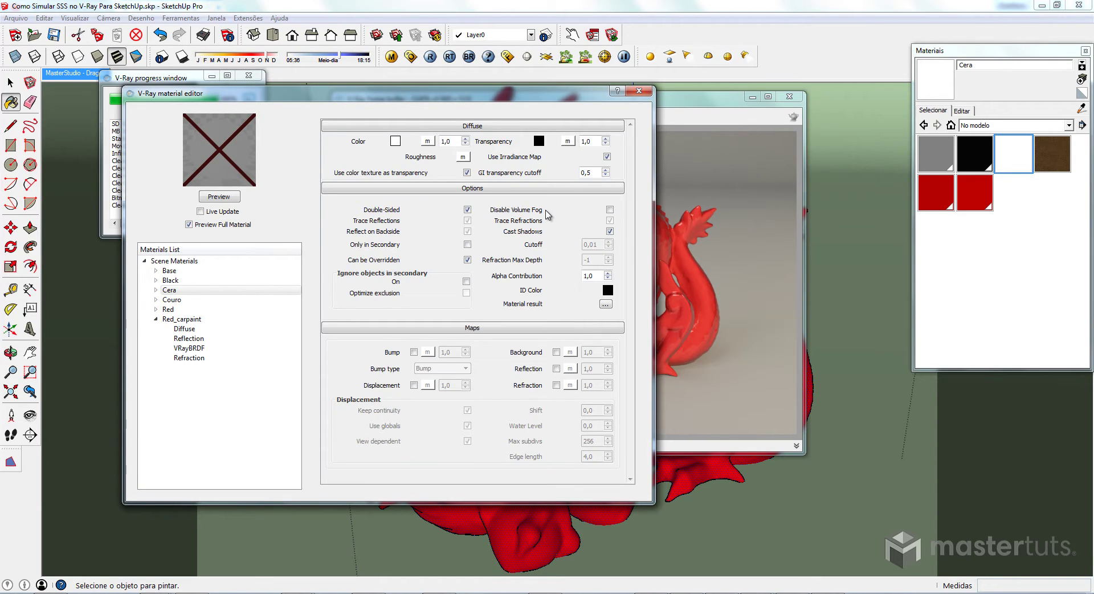
pyautogui.click(245, 293)
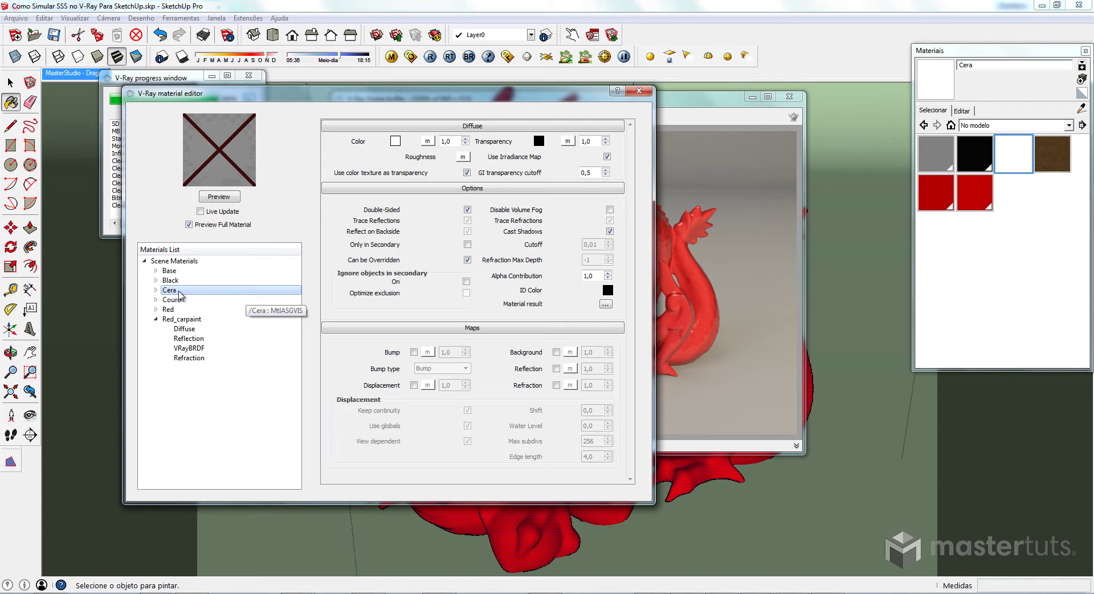
pyautogui.rightClick(179, 295)
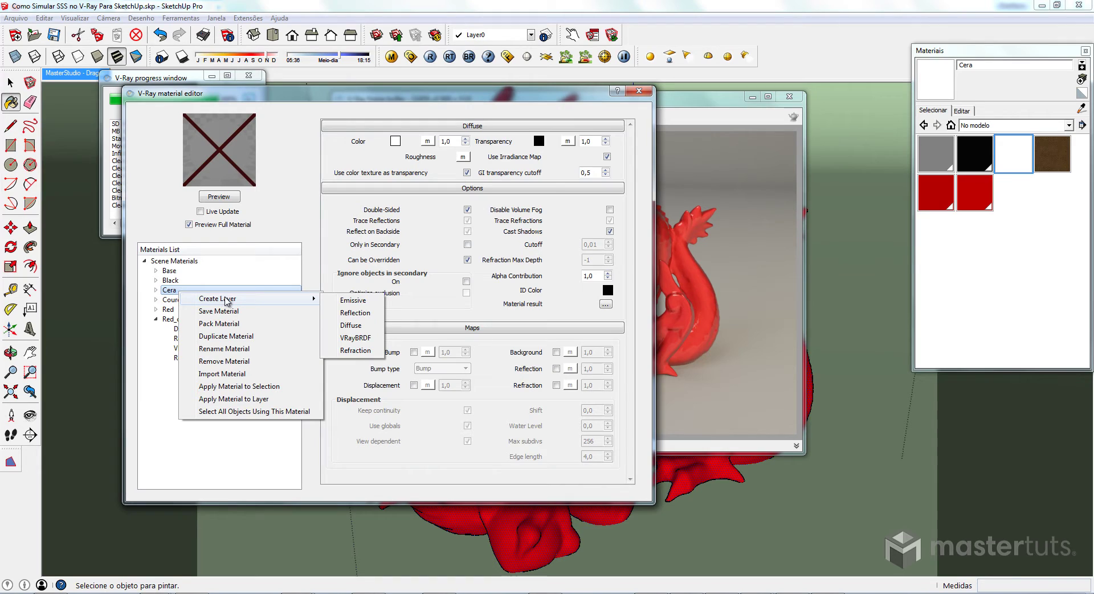
pyautogui.moveTo(248, 298)
pyautogui.click(358, 340)
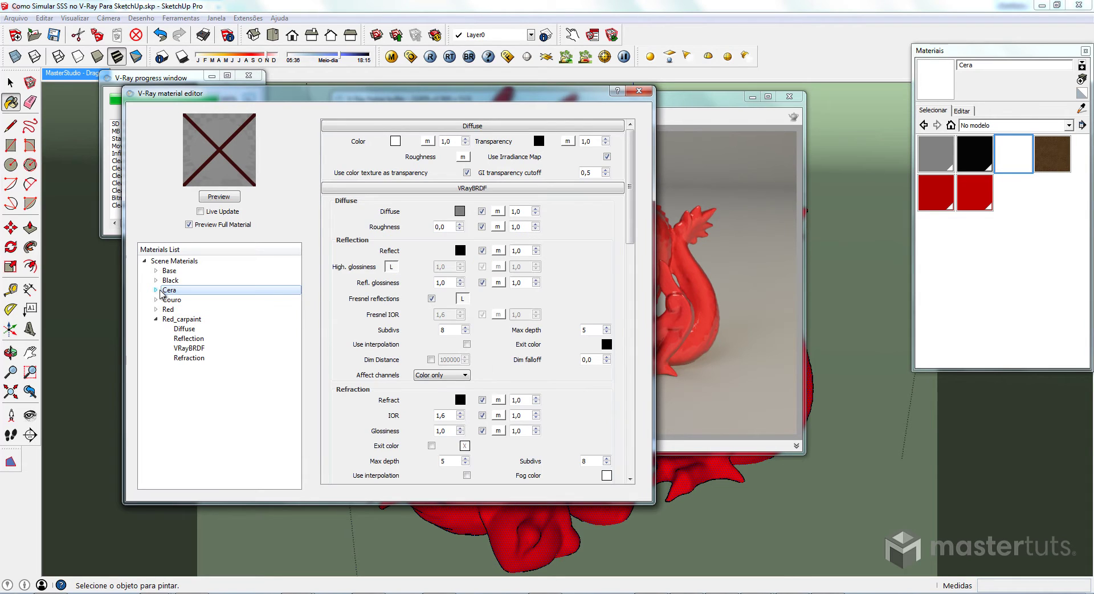
# - Remove Cera's original Diffuse layer
pyautogui.click(156, 290)
pyautogui.rightClick(192, 307)
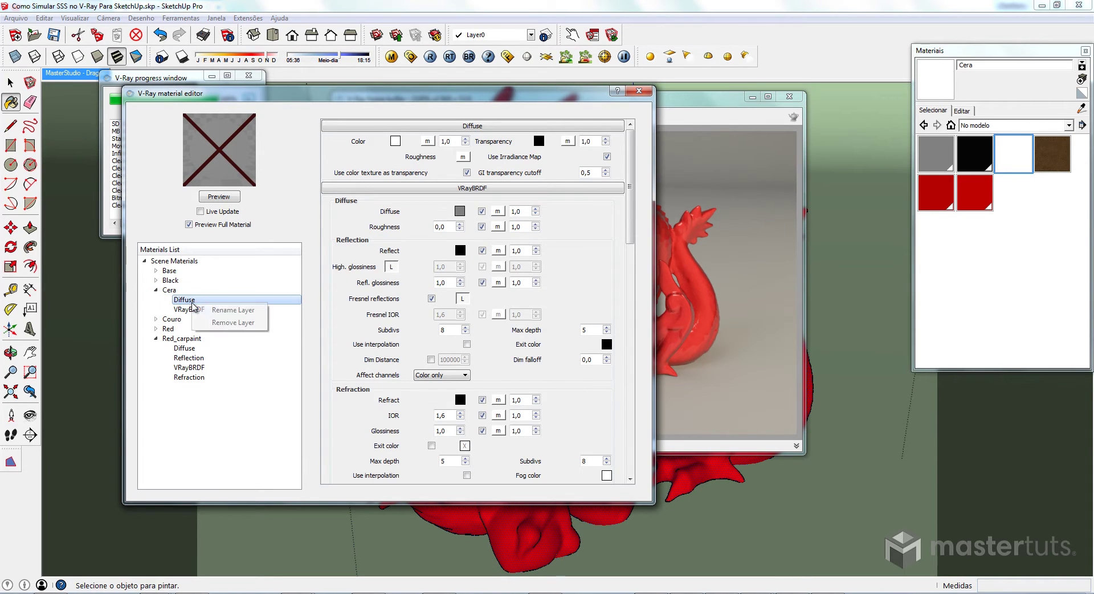
pyautogui.click(240, 325)
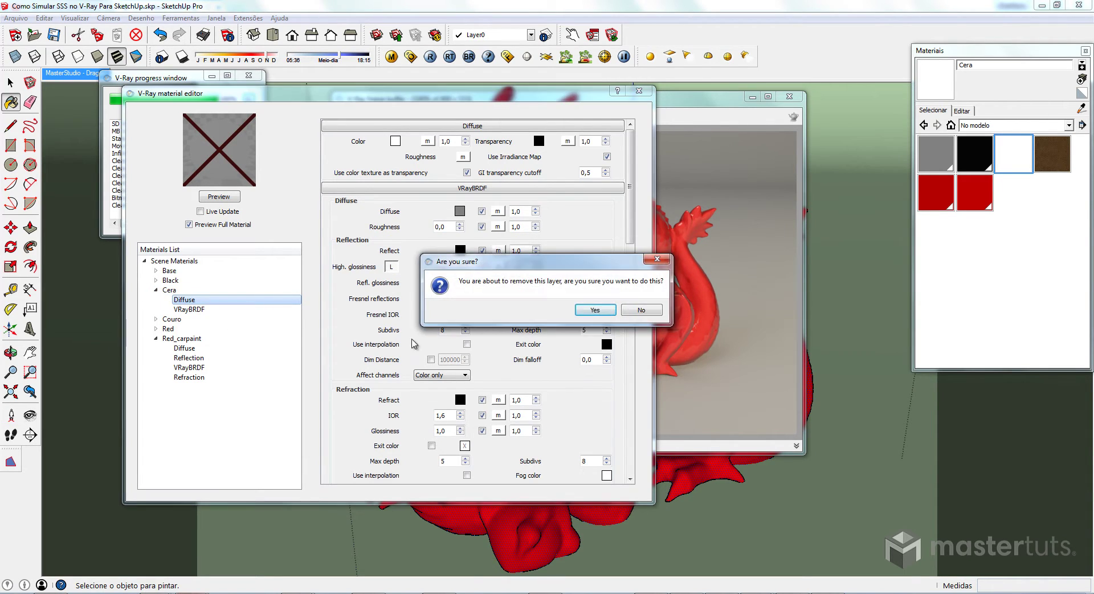
pyautogui.click(593, 310)
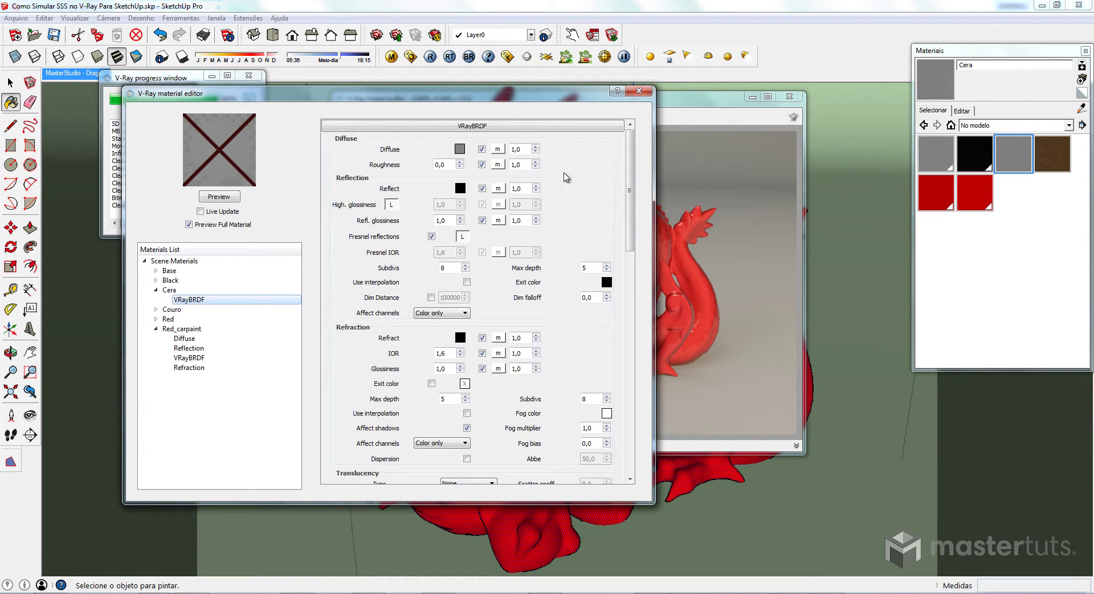
# - Set Cera's VRayBRDF diffuse colour to RGB 243, 249, 255
pyautogui.click(245, 291)
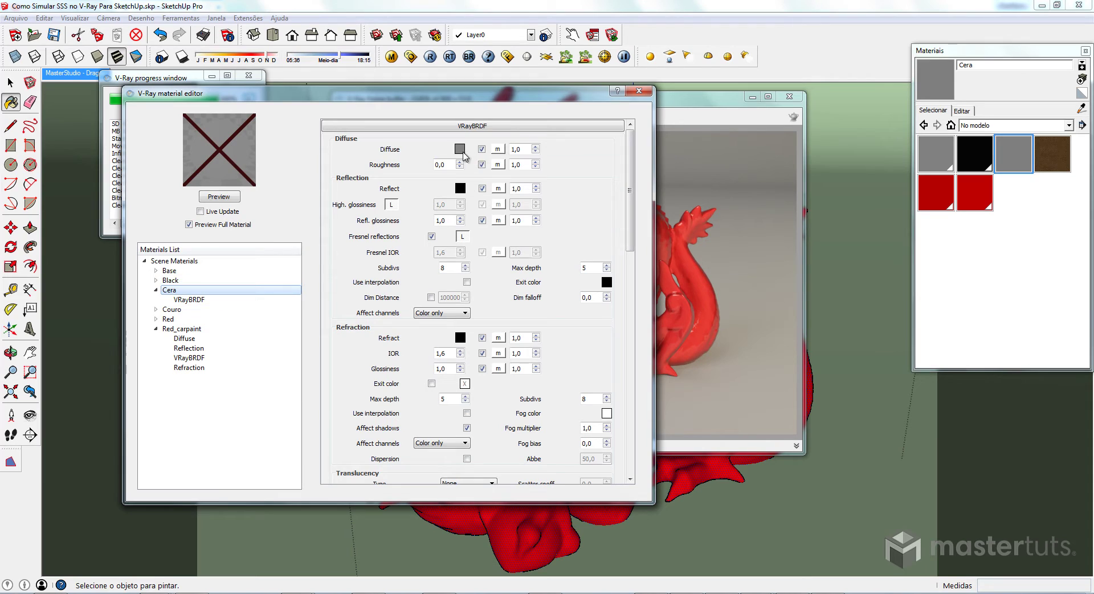
pyautogui.click(155, 290)
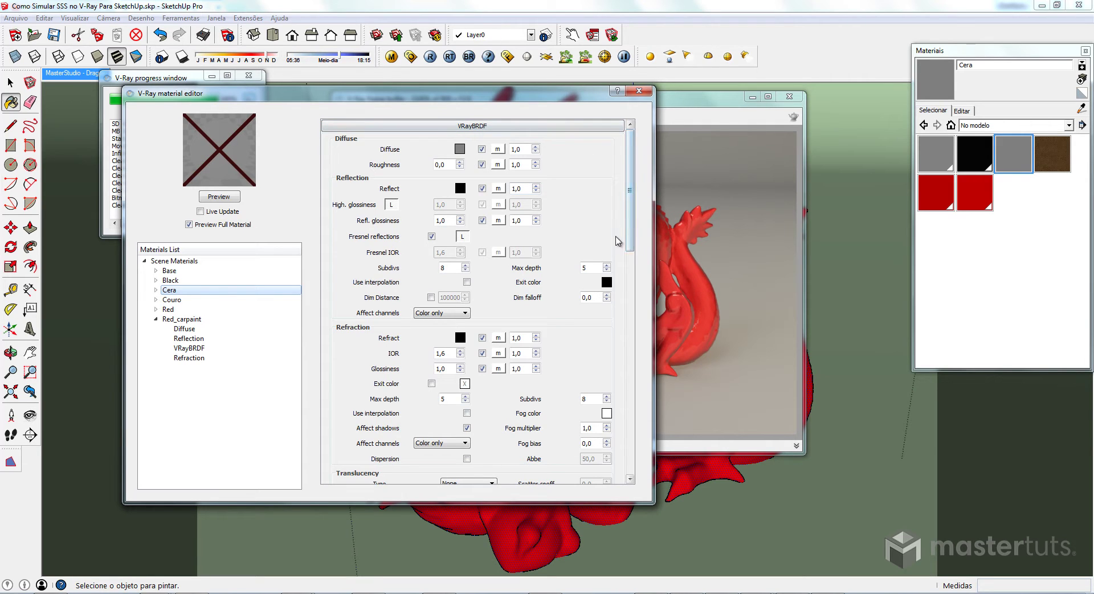
pyautogui.click(459, 150)
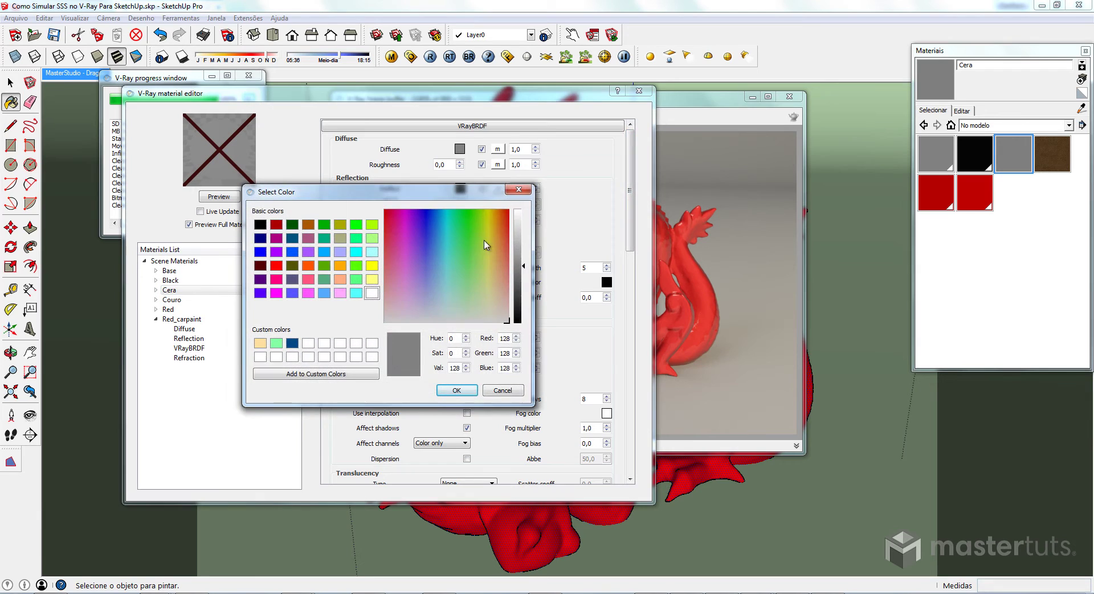
pyautogui.doubleClick(512, 342)
pyautogui.write('243')
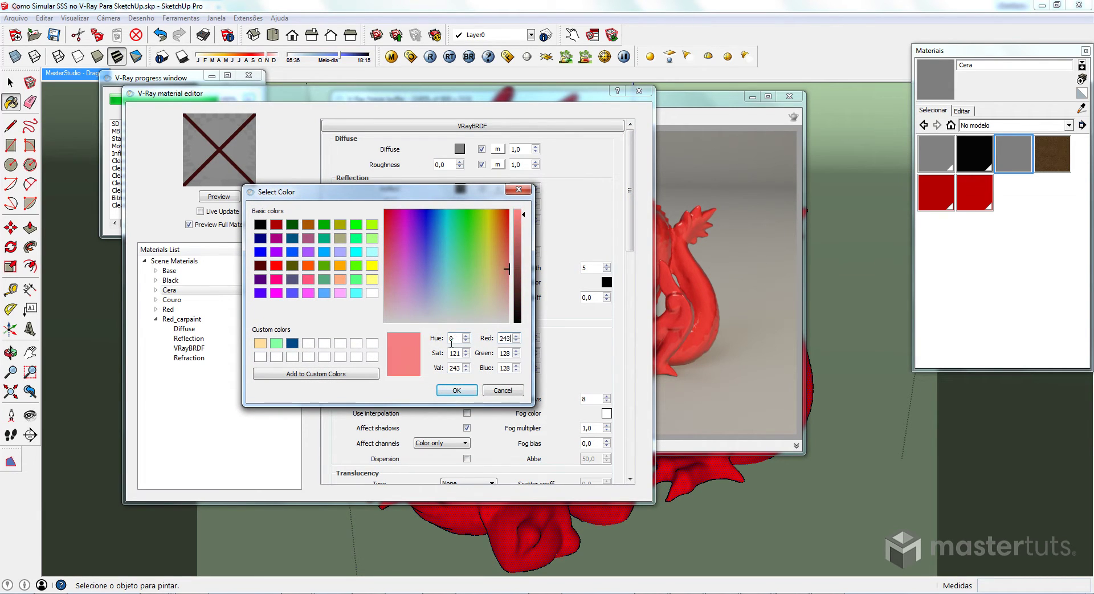
pyautogui.doubleClick(507, 353)
pyautogui.write('24')
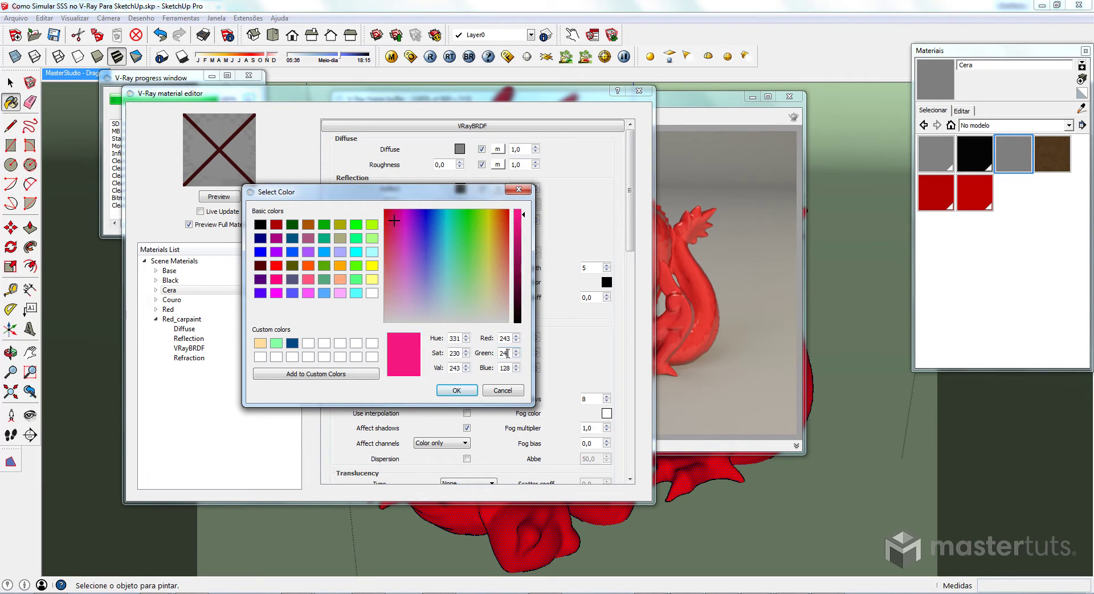
pyautogui.write('9')
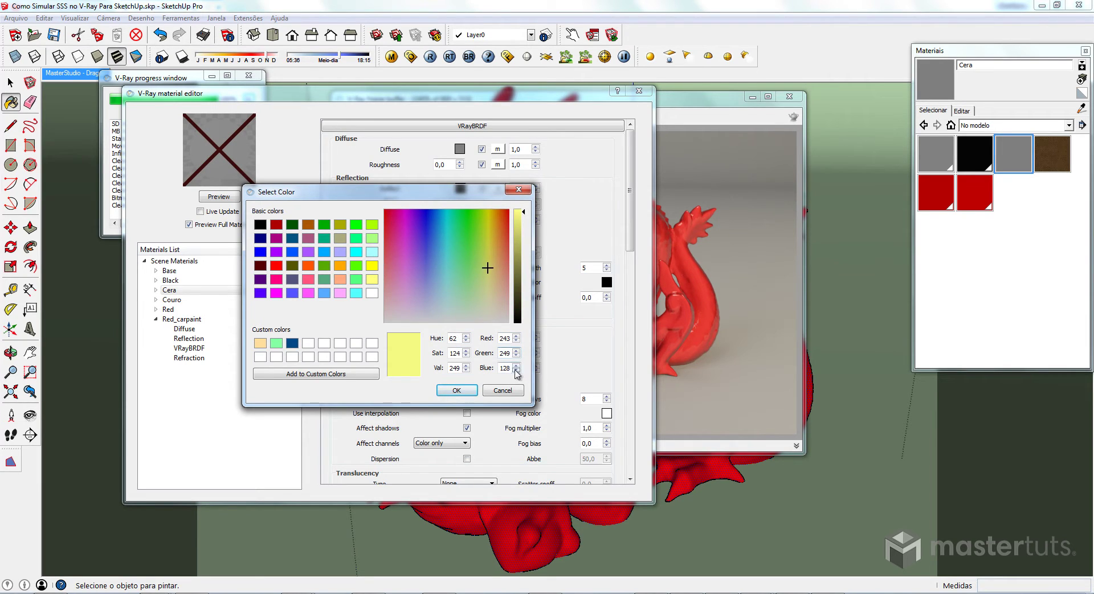
pyautogui.press('Tab')
pyautogui.write('255')
pyautogui.click(464, 390)
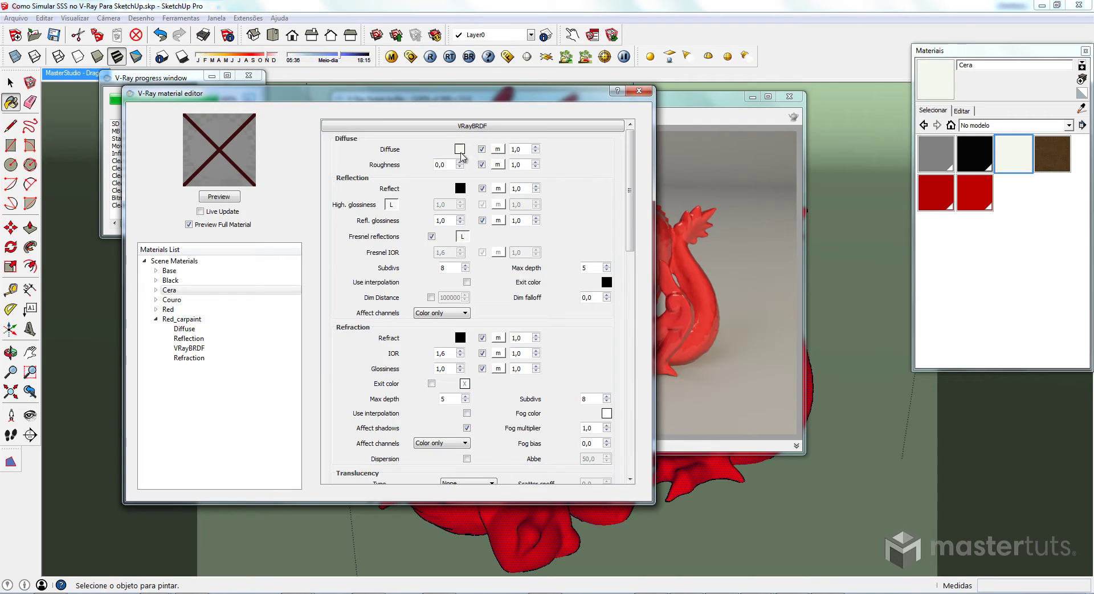
# - Turn on live preview, set Cera's reflect colour to grey value 188 and reflection glossiness to 0,8
pyautogui.click(220, 196)
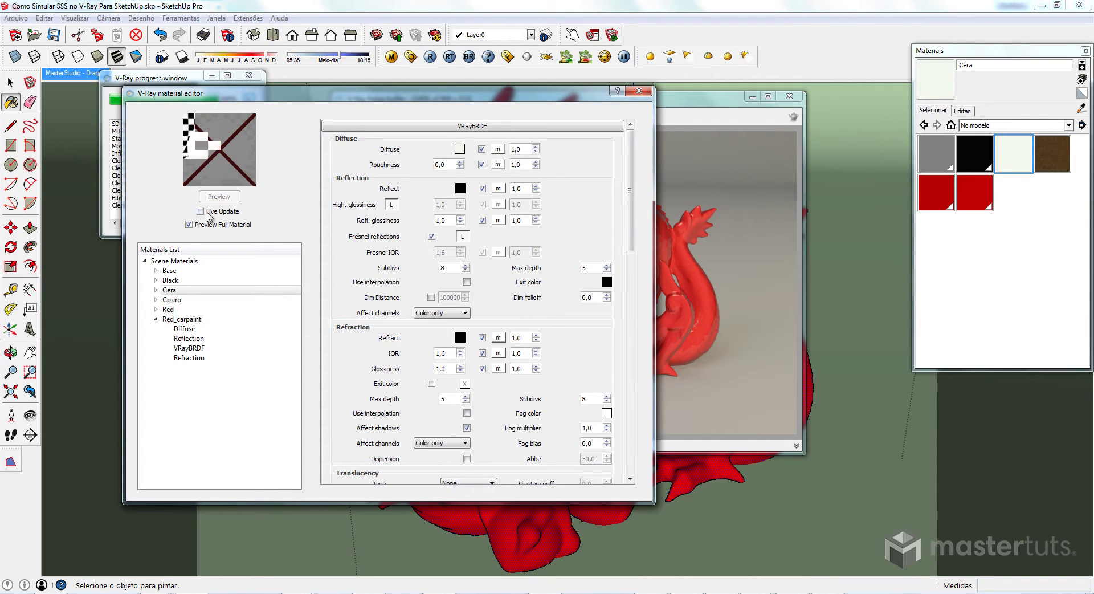
pyautogui.click(209, 215)
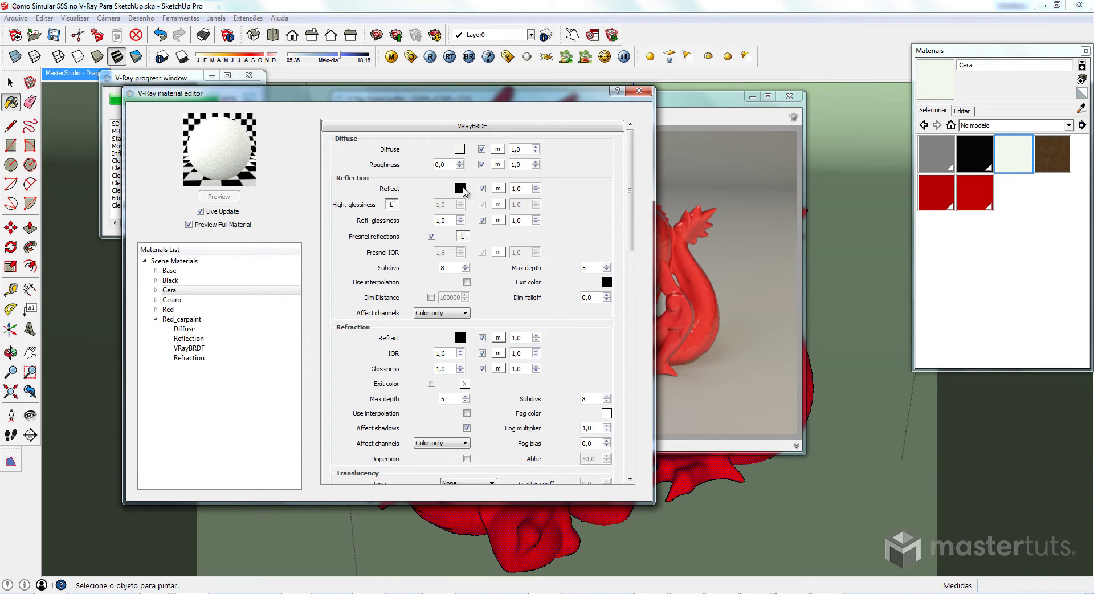
pyautogui.click(460, 188)
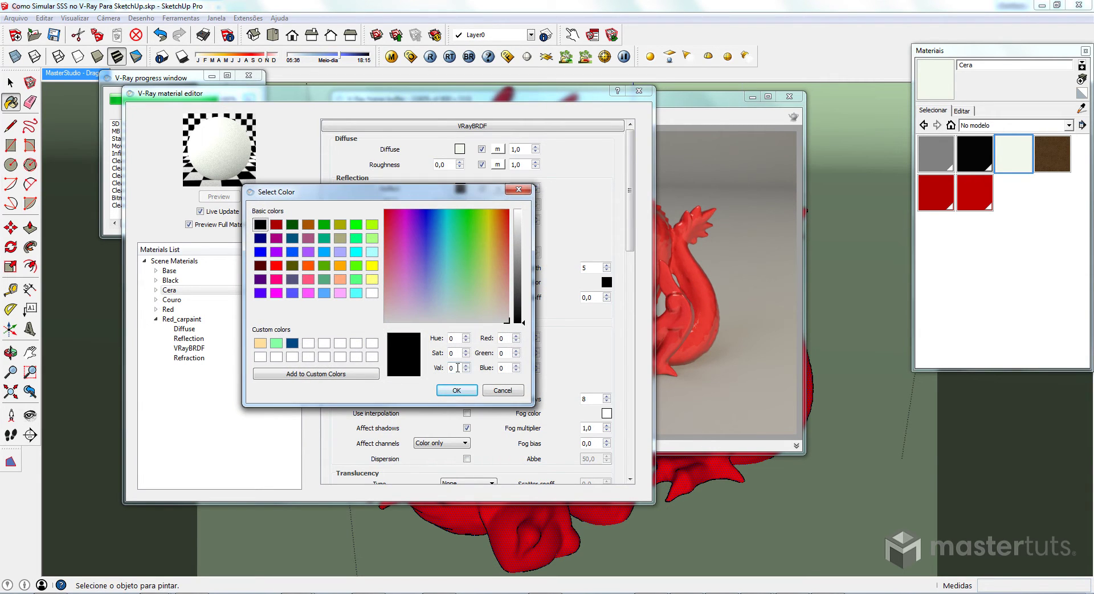
pyautogui.write('18')
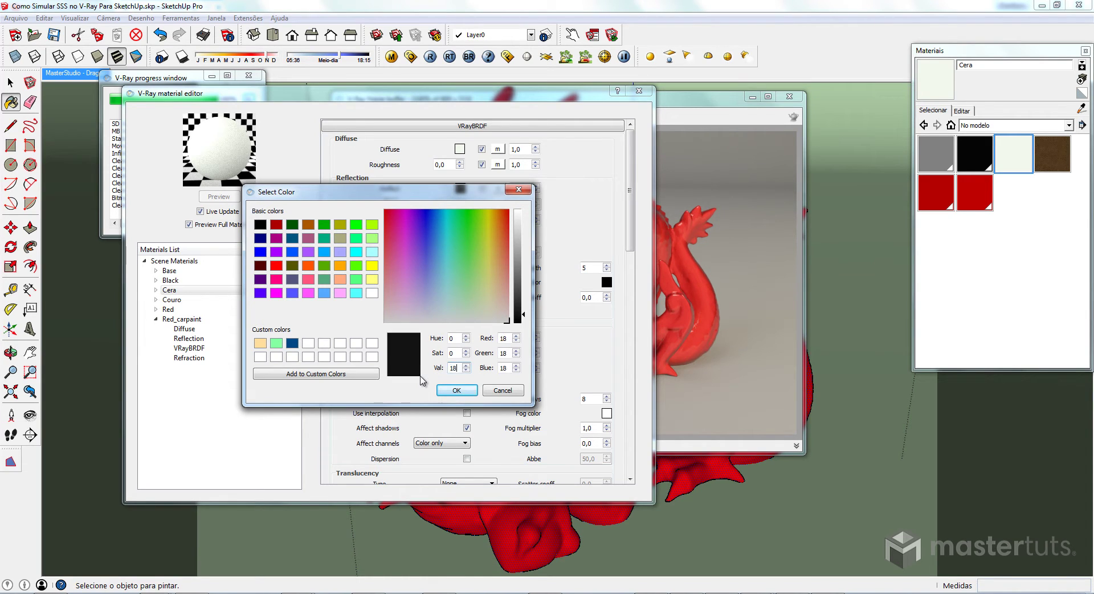
pyautogui.write('8')
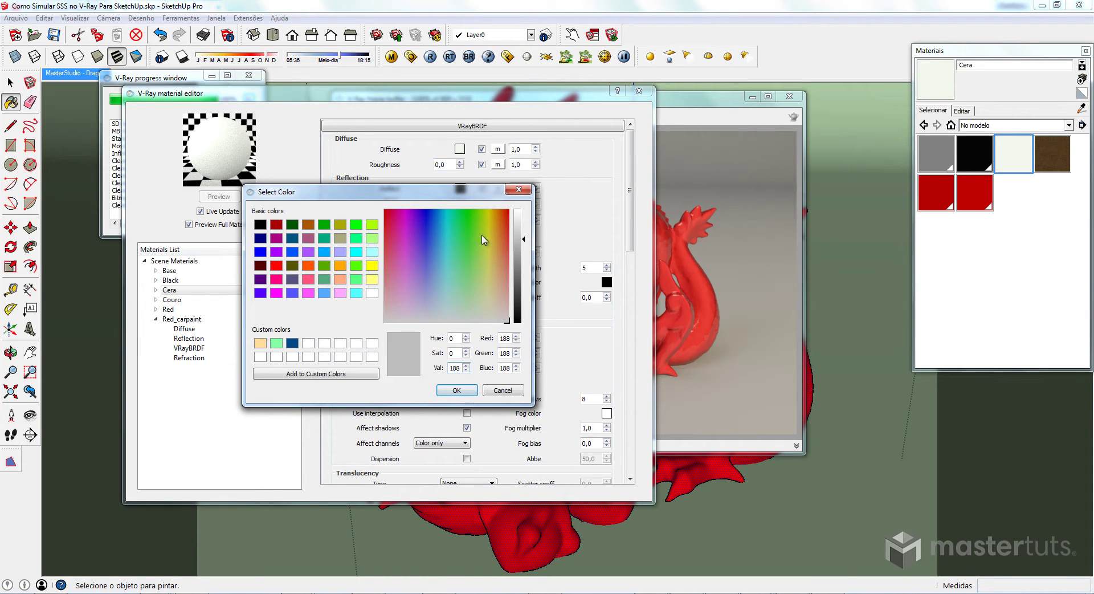
pyautogui.click(459, 391)
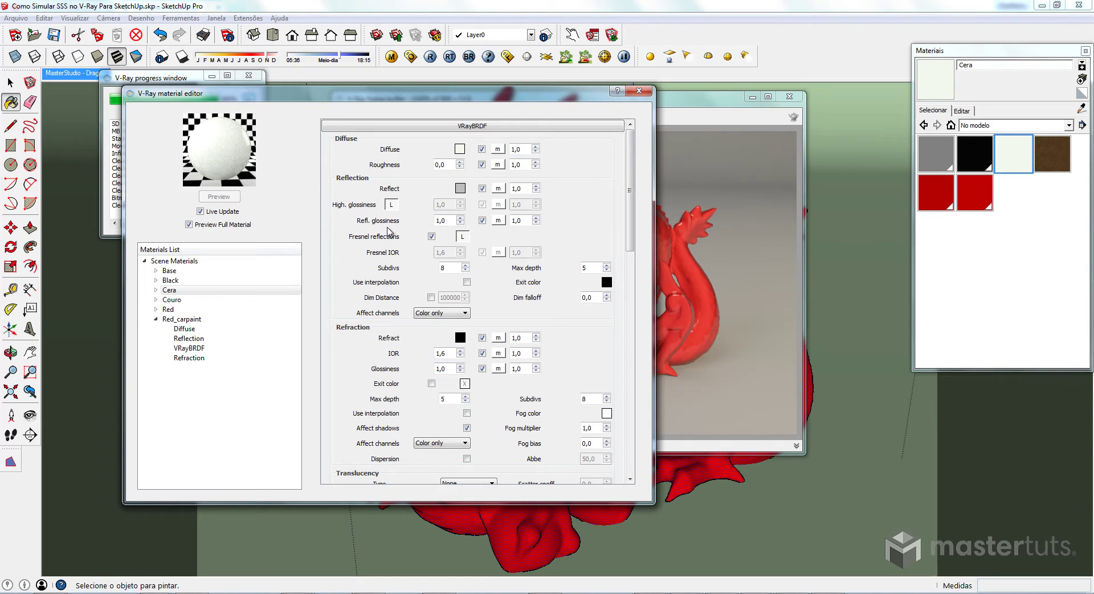
pyautogui.doubleClick(448, 220)
pyautogui.write('8')
pyautogui.scroll(-3, 425, 277)
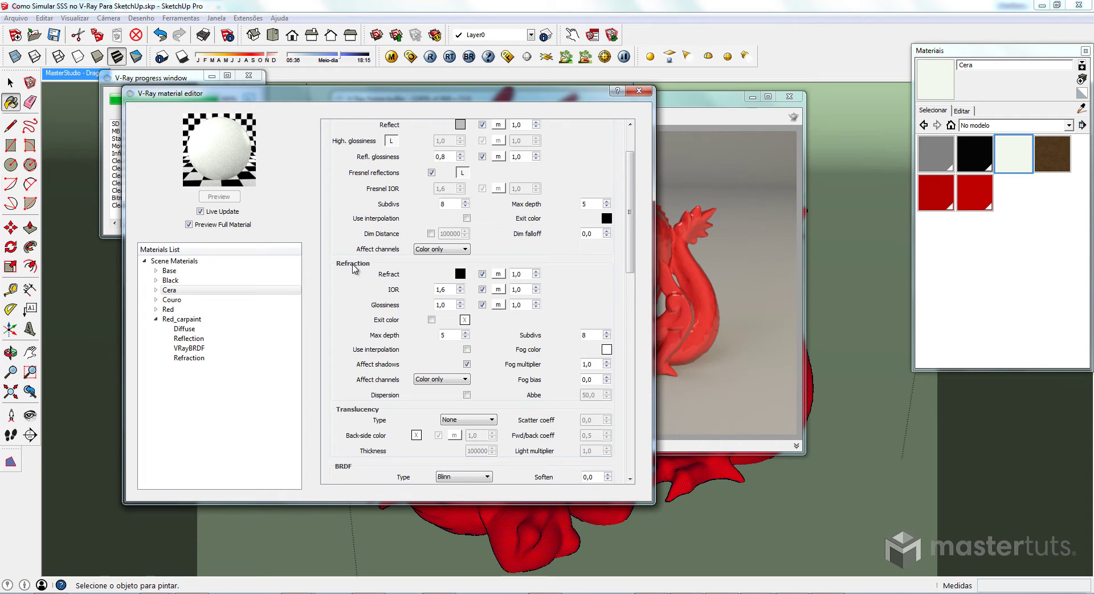
# - Set Cera's refraction colour to grey value 200 and refraction glossiness to 0,4
pyautogui.click(460, 274)
pyautogui.doubleClick(456, 368)
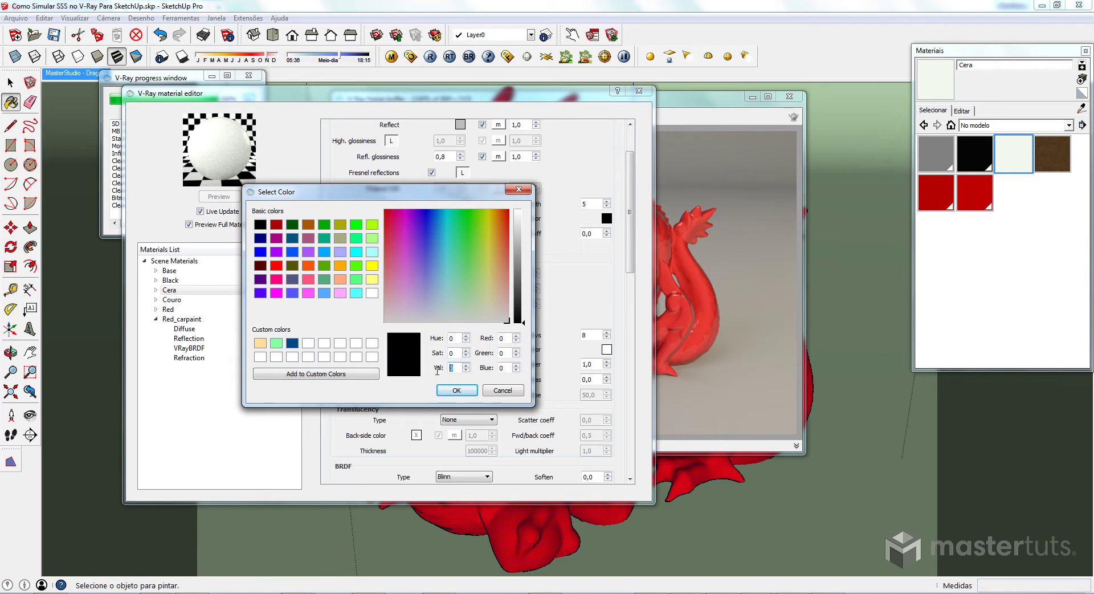
pyautogui.write('200')
pyautogui.click(456, 389)
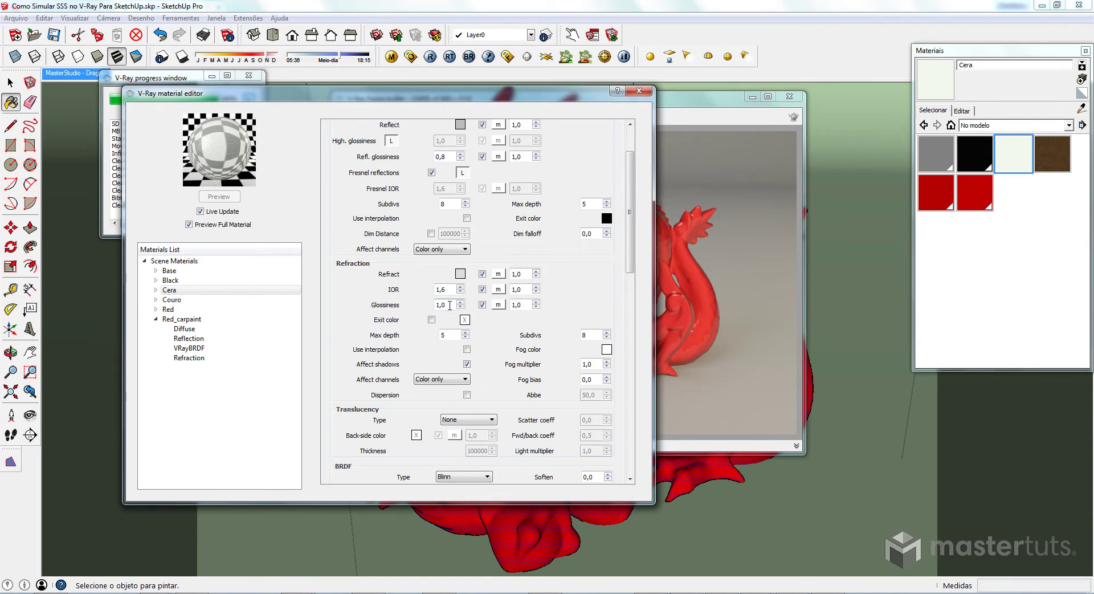
pyautogui.moveTo(449, 305); pyautogui.dragTo(434, 305)
pyautogui.write('4')
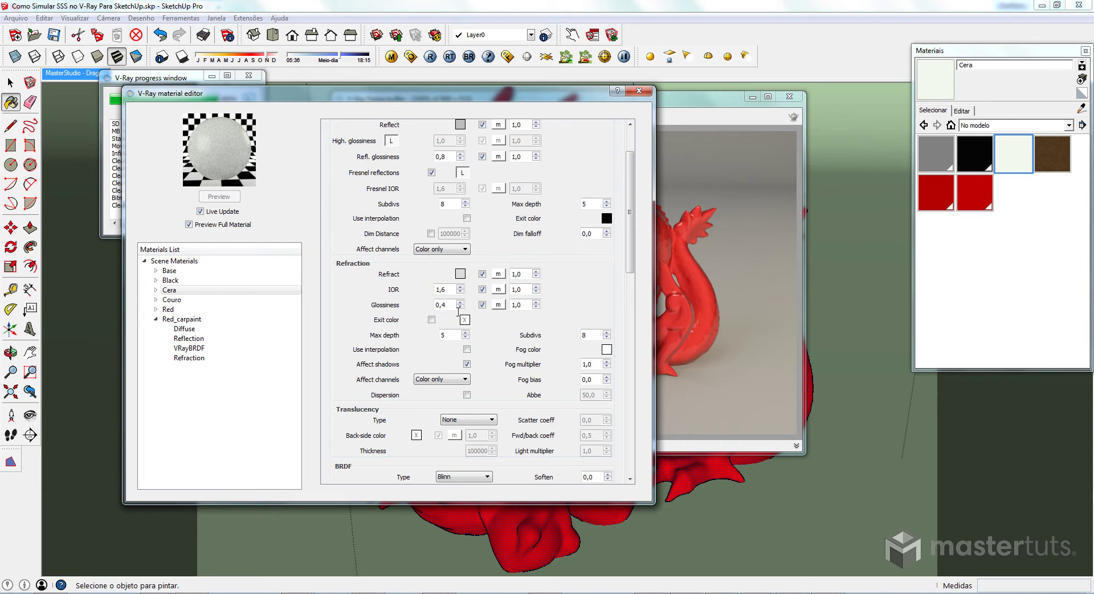
# - Set Cera's refraction fog colour to a pale off-white, RGB 243, 249, 238
pyautogui.click(606, 349)
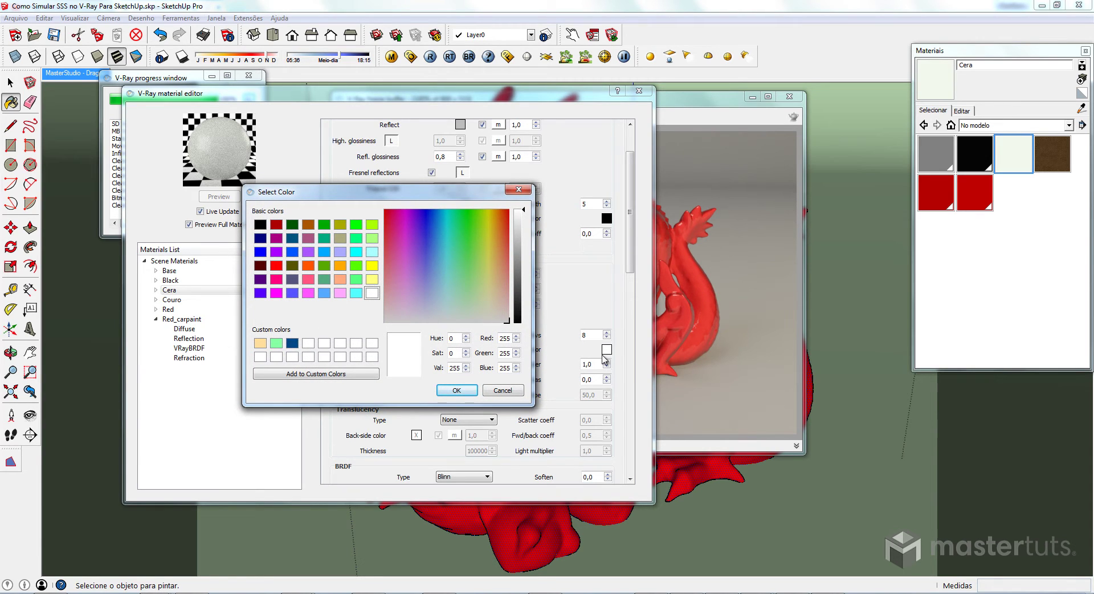
pyautogui.doubleClick(505, 338)
pyautogui.write('243')
pyautogui.doubleClick(505, 354)
pyautogui.write('249')
pyautogui.doubleClick(505, 368)
pyautogui.write('238')
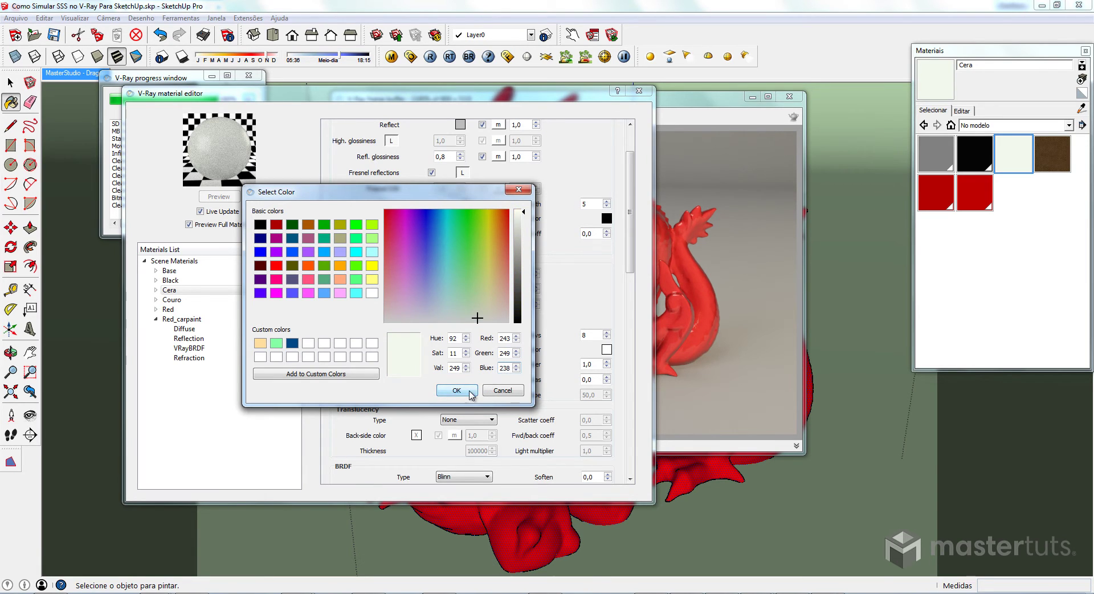
pyautogui.click(456, 390)
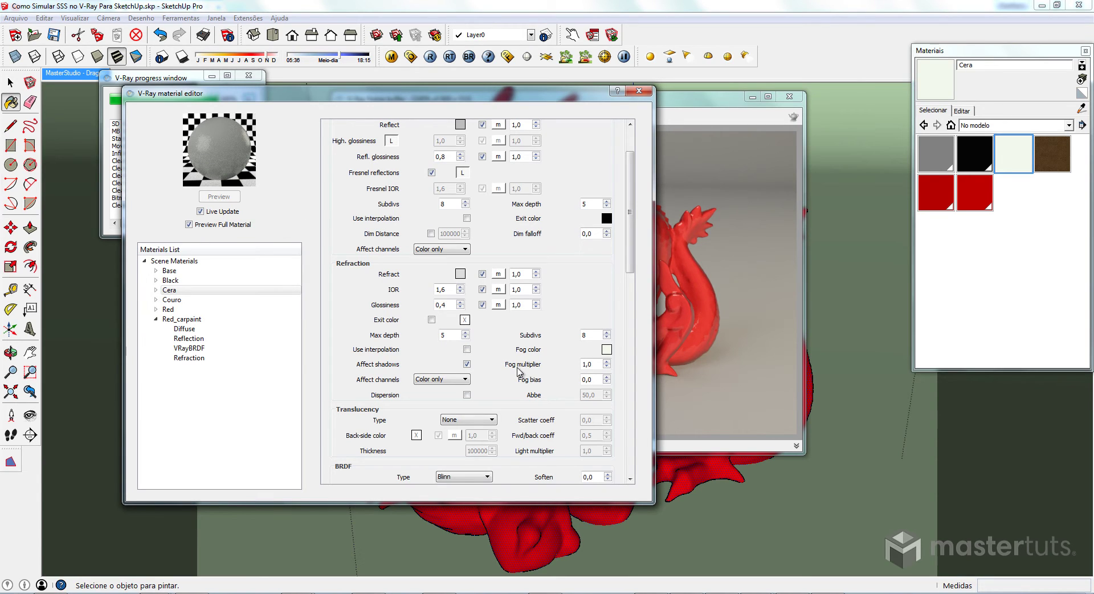
# - Change Cera's fog multiplier from 1,0 to 0,3
pyautogui.click(594, 364)
pyautogui.hotkey('ctrl', 'a')
pyautogui.write('0,3')
pyautogui.moveTo(630, 270); pyautogui.dragTo(630, 316)
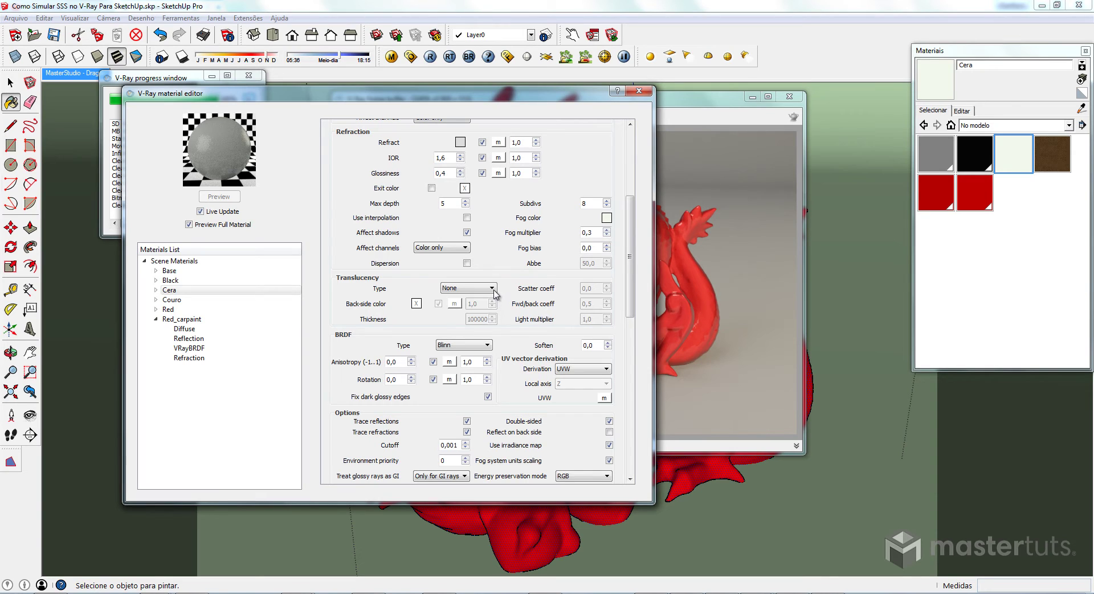
# - Set Cera's translucency to Hard (wax) model with back-side colour Red 243, Green 249, low Blue
pyautogui.click(493, 289)
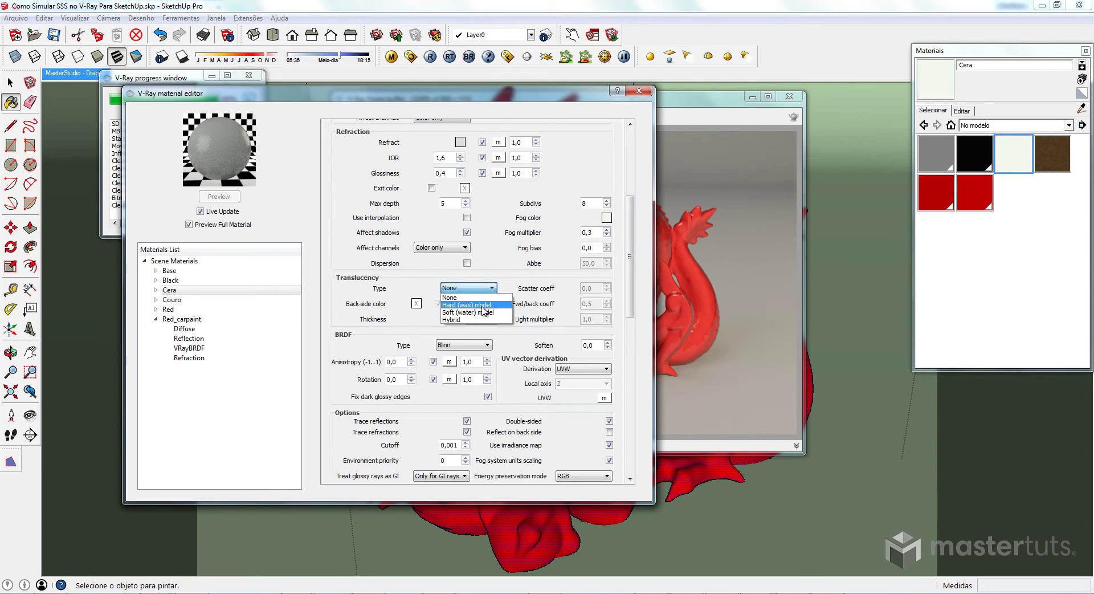
pyautogui.click(472, 306)
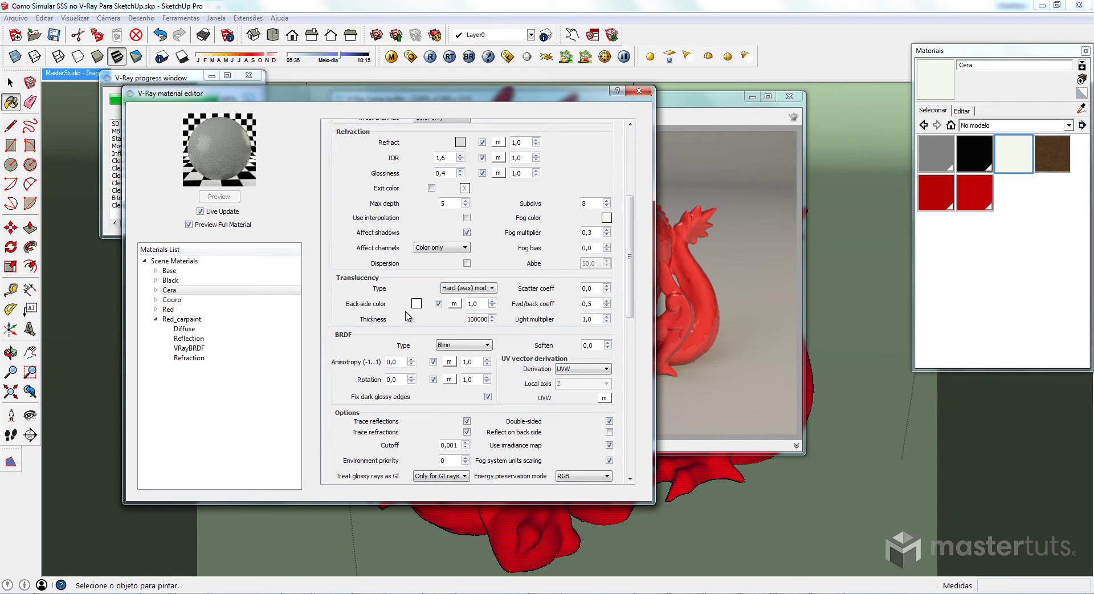
pyautogui.click(416, 303)
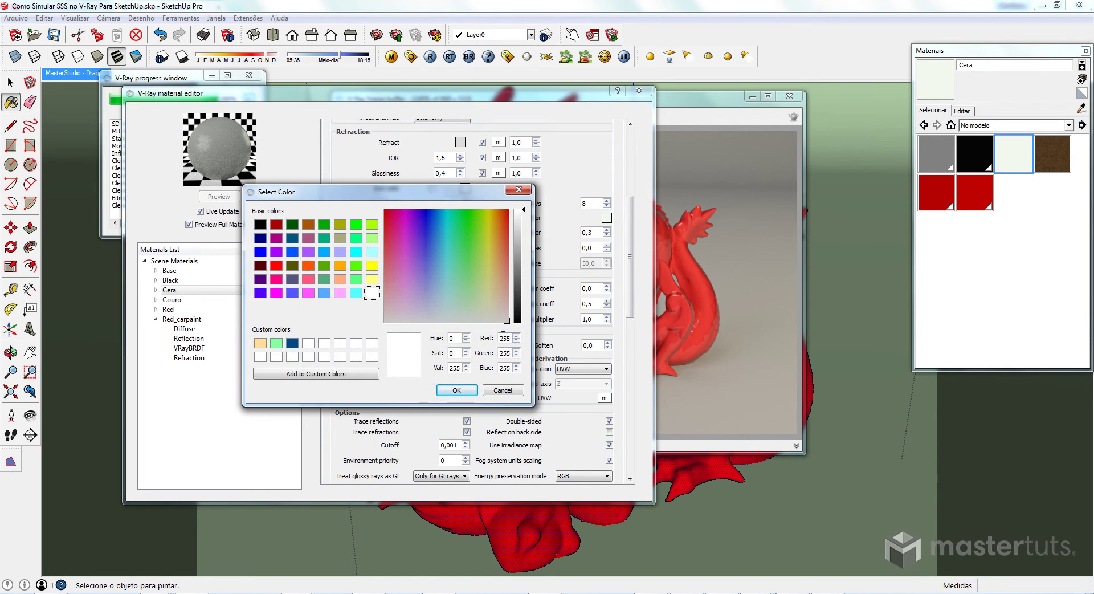
pyautogui.moveTo(511, 338); pyautogui.dragTo(500, 338)
pyautogui.write('243')
pyautogui.doubleClick(511, 353)
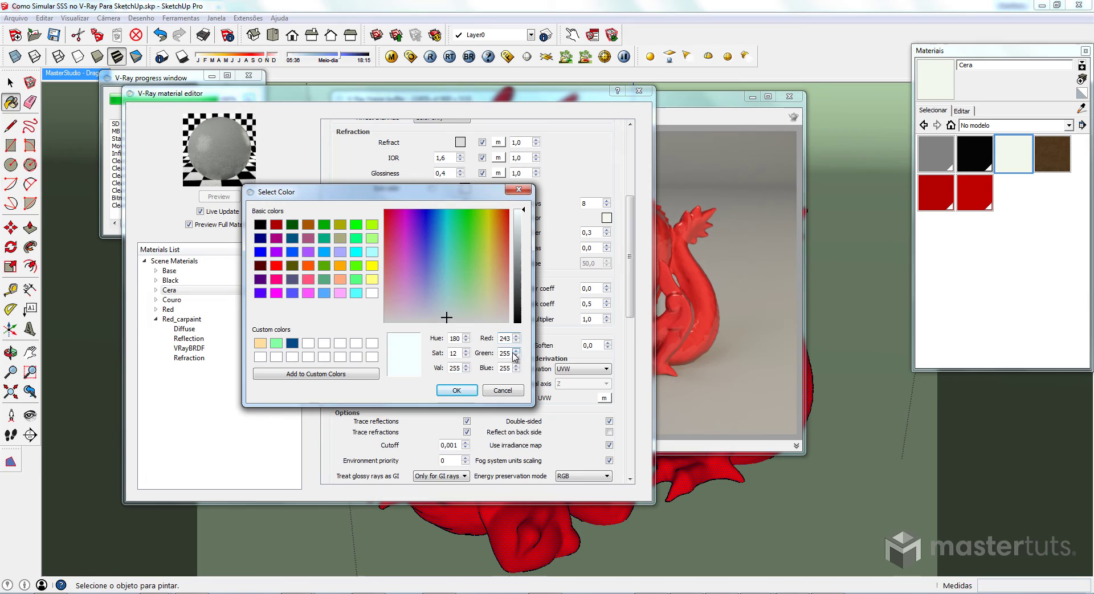
pyautogui.write('249')
pyautogui.doubleClick(488, 367)
pyautogui.write('2')
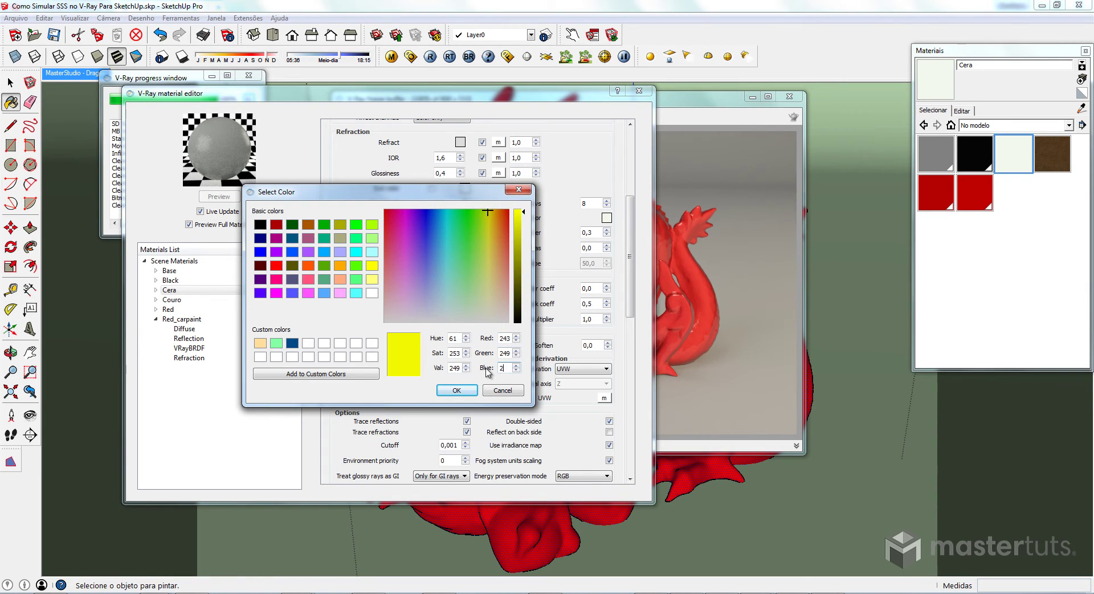
pyautogui.write('38')
pyautogui.click(456, 389)
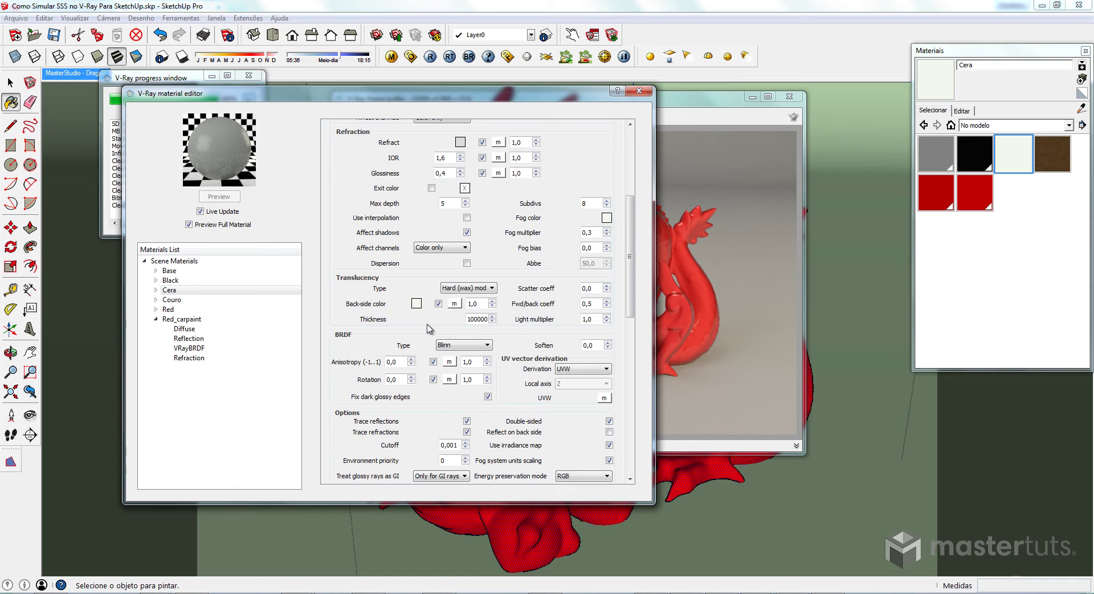
# - Set Cera's translucency thickness to 2540,0 and forward/back coefficient to 1,0
pyautogui.click(473, 320)
pyautogui.moveTo(469, 319); pyautogui.dragTo(524, 324)
pyautogui.write('2')
pyautogui.write('540')
pyautogui.press('Return')
pyautogui.moveTo(598, 304); pyautogui.dragTo(565, 306)
pyautogui.write('1,0')
pyautogui.press('space')
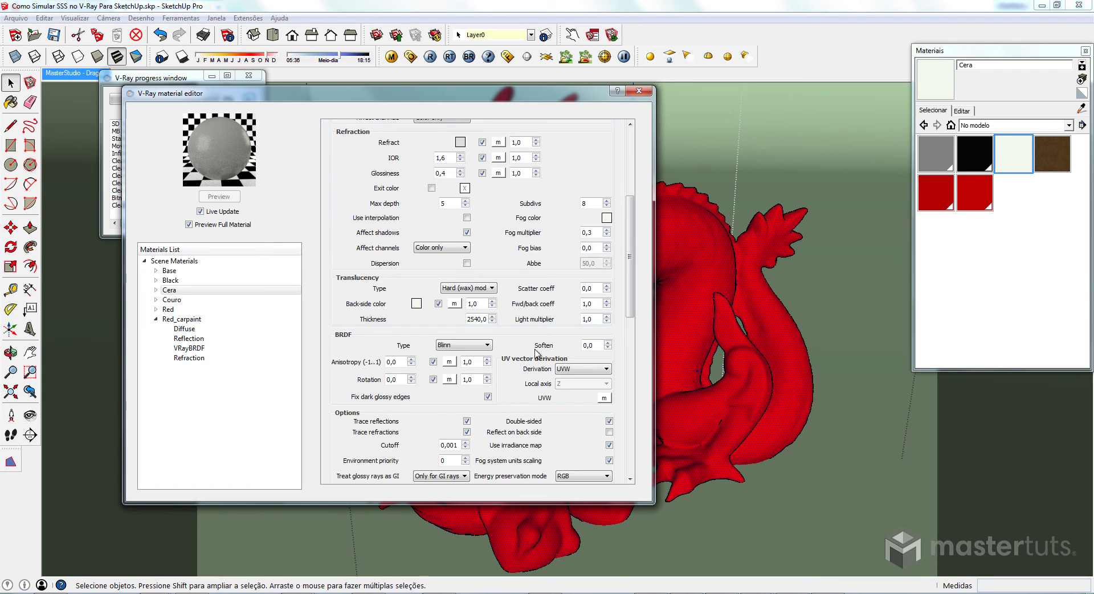
# - Apply the Cera wax material to the dragon with the Paint Bucket and start a V-Ray render
pyautogui.click(689, 240)
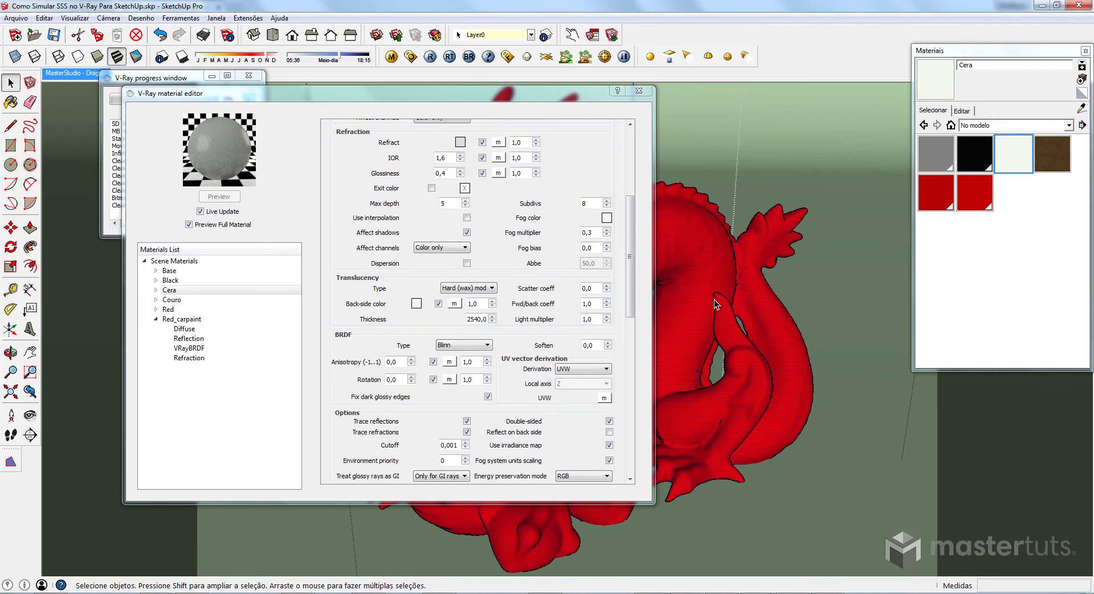
pyautogui.click(935, 79)
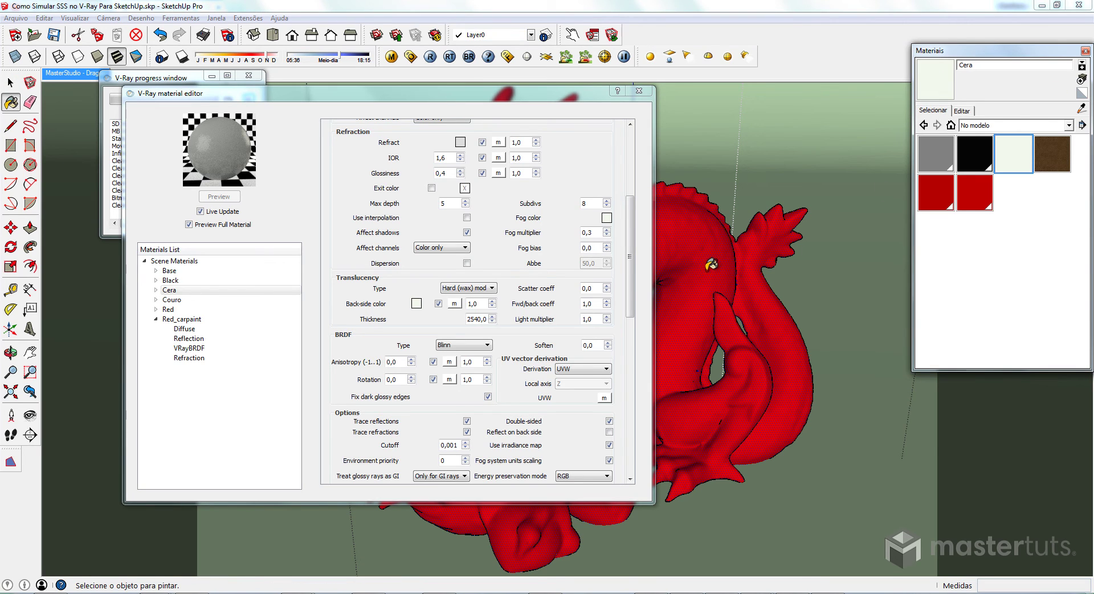
pyautogui.click(746, 277)
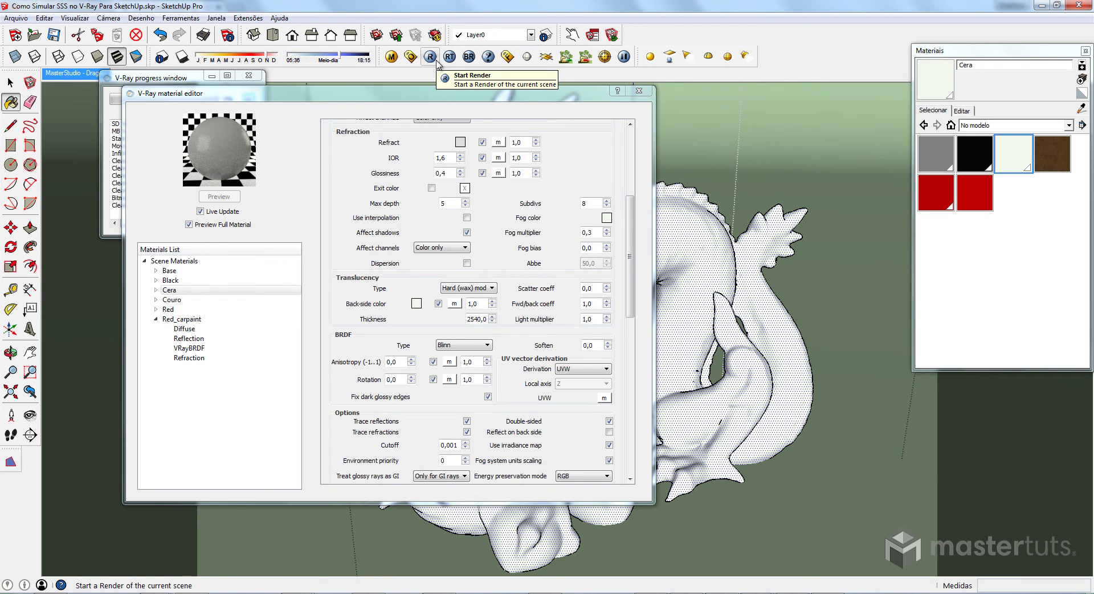
pyautogui.click(437, 62)
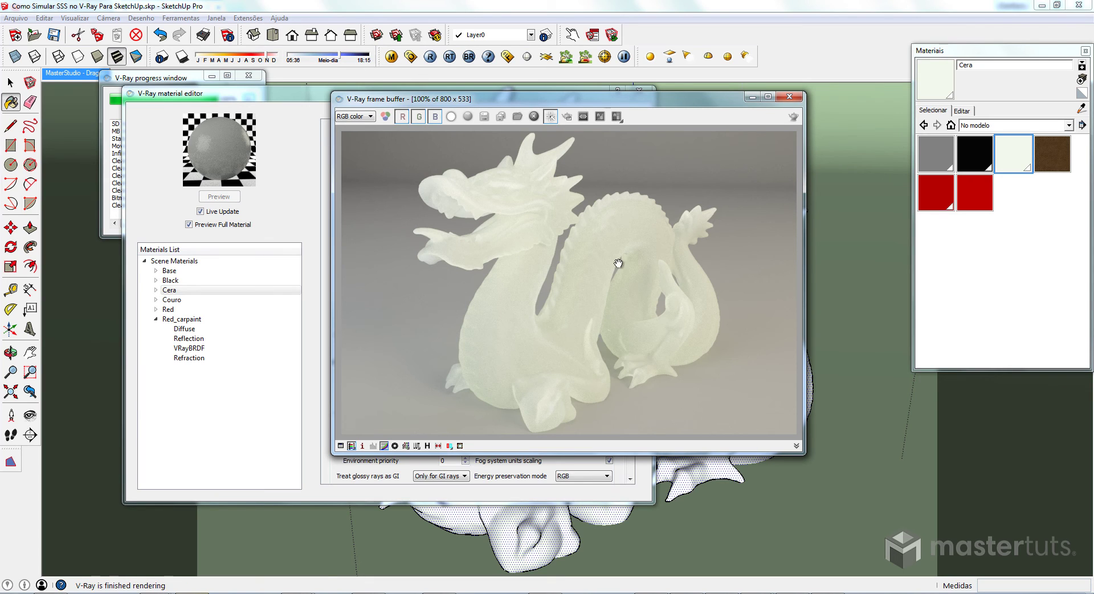
pyautogui.scroll(2, 564, 275)
pyautogui.scroll(-1, 490, 270)
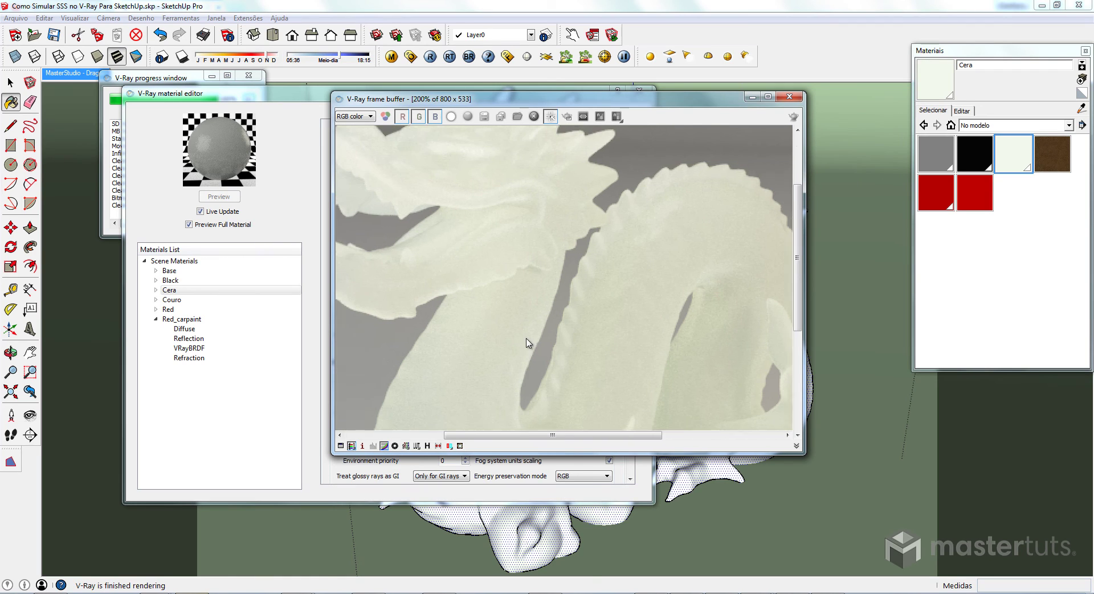
pyautogui.moveTo(450, 270)
pyautogui.mouseDown(button='middle')
pyautogui.moveTo(618, 354)
pyautogui.moveTo(508, 336)
pyautogui.mouseUp(button='middle')
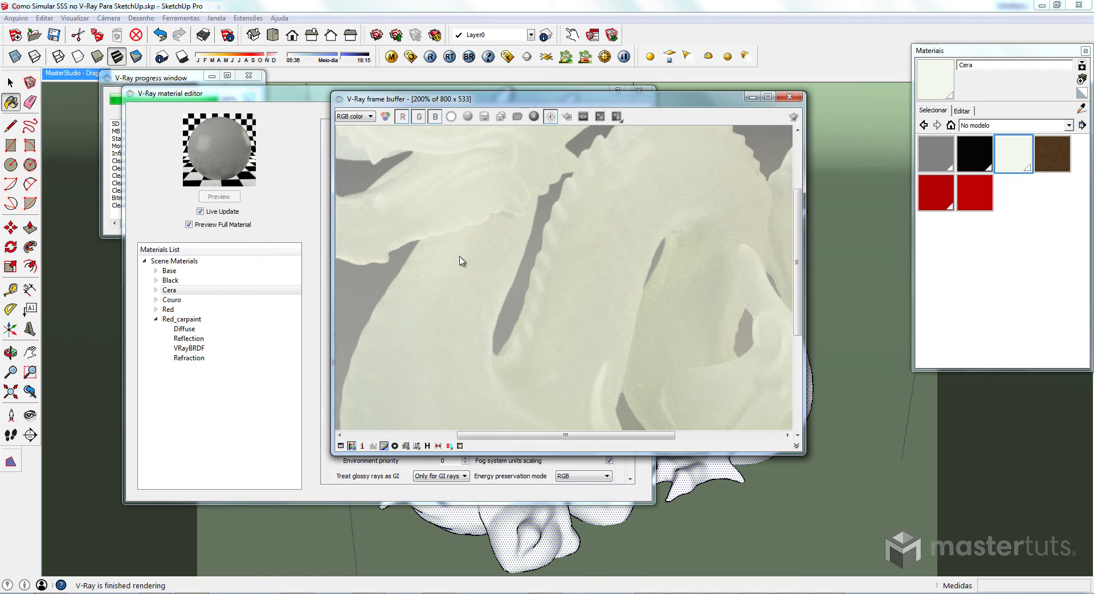
pyautogui.moveTo(725, 303)
pyautogui.mouseDown(button='middle')
pyautogui.moveTo(517, 217)
pyautogui.moveTo(674, 196)
pyautogui.mouseUp(button='middle')
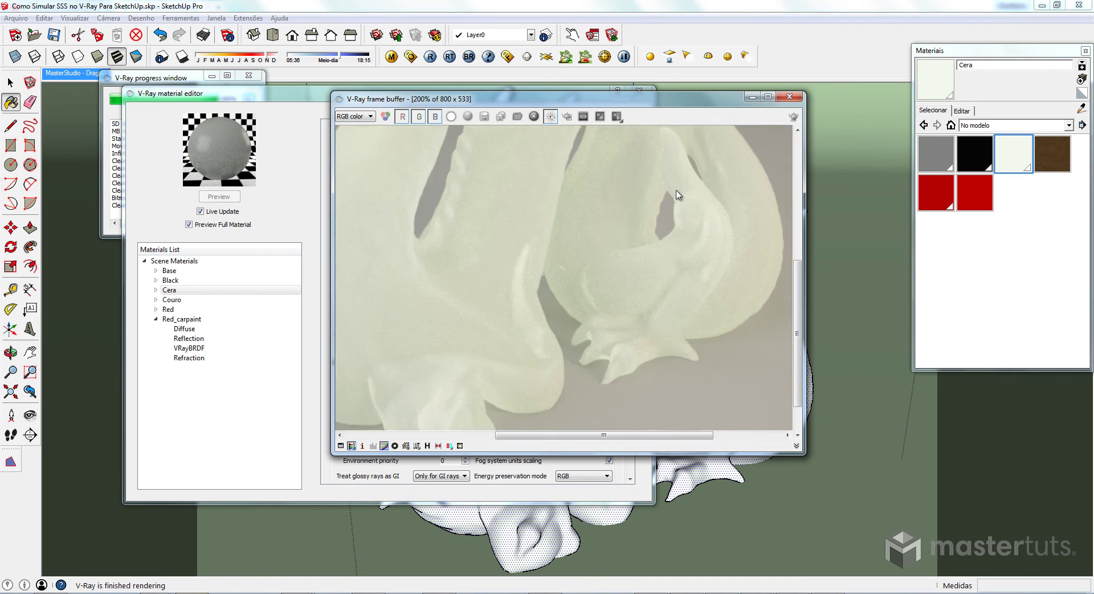
pyautogui.moveTo(608, 220)
pyautogui.mouseDown(button='middle')
pyautogui.moveTo(647, 206)
pyautogui.moveTo(644, 298)
pyautogui.moveTo(625, 288)
pyautogui.mouseUp(button='middle')
pyautogui.moveTo(566, 244); pyautogui.dragTo(551, 313, button='middle')
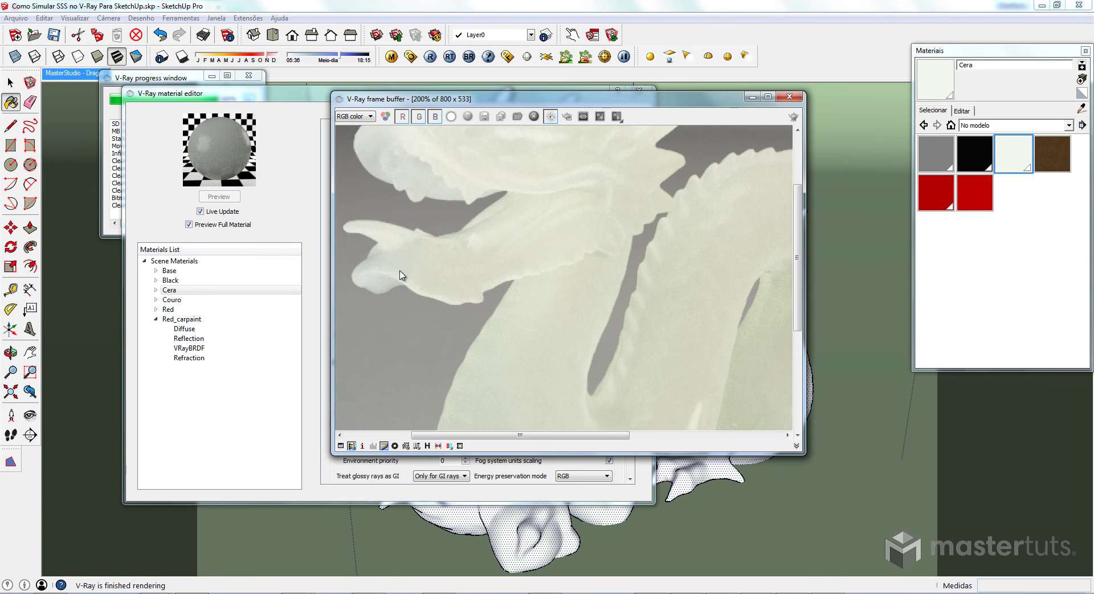
pyautogui.moveTo(435, 319)
pyautogui.mouseDown(button='middle')
pyautogui.moveTo(512, 305)
pyautogui.moveTo(446, 274)
pyautogui.mouseUp(button='middle')
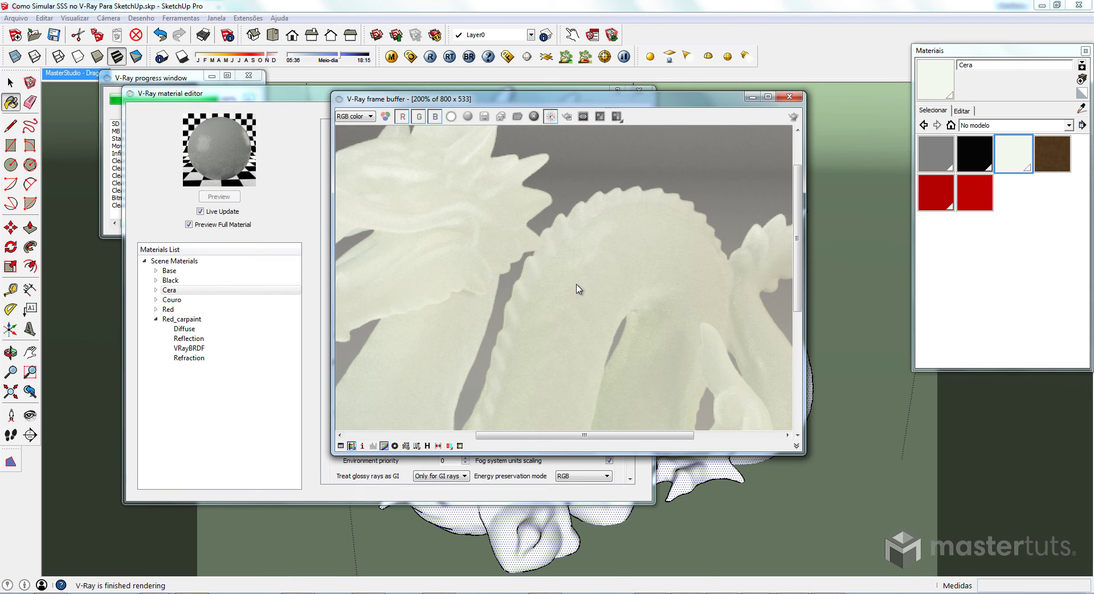
pyautogui.scroll(-1, 578, 287)
pyautogui.scroll(2, 567, 267)
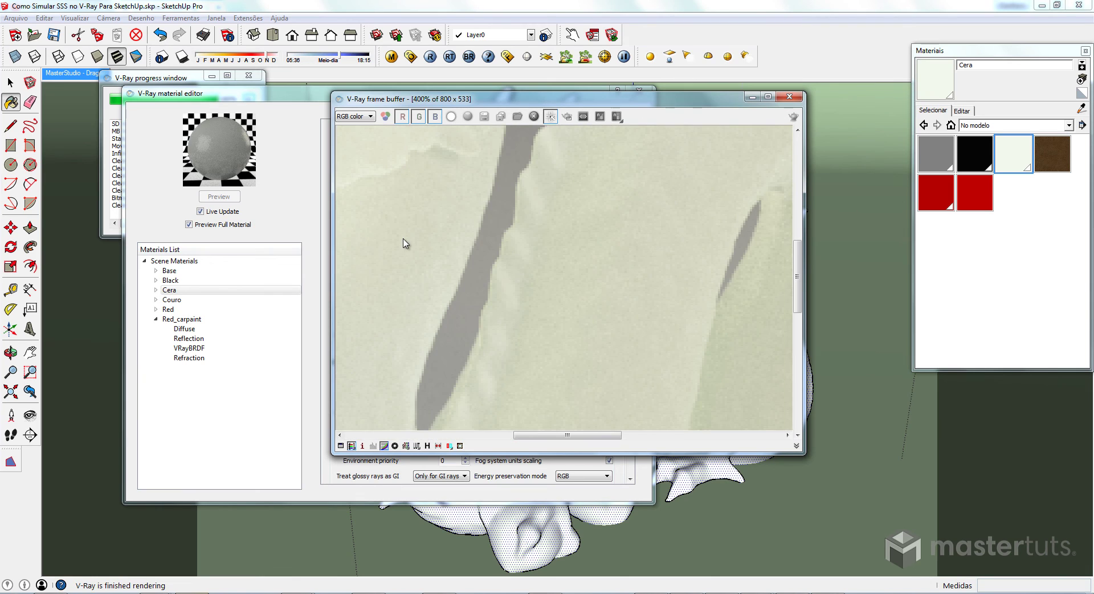
pyautogui.moveTo(415, 241); pyautogui.dragTo(524, 295, button='middle')
pyautogui.scroll(-1, 525, 295)
pyautogui.scroll(-1, 517, 295)
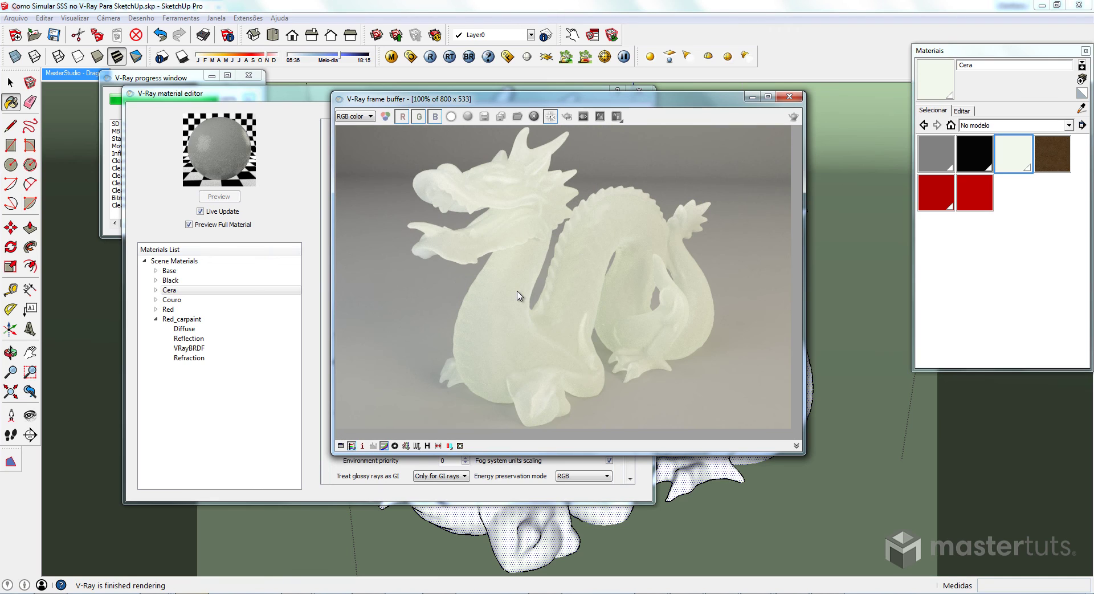